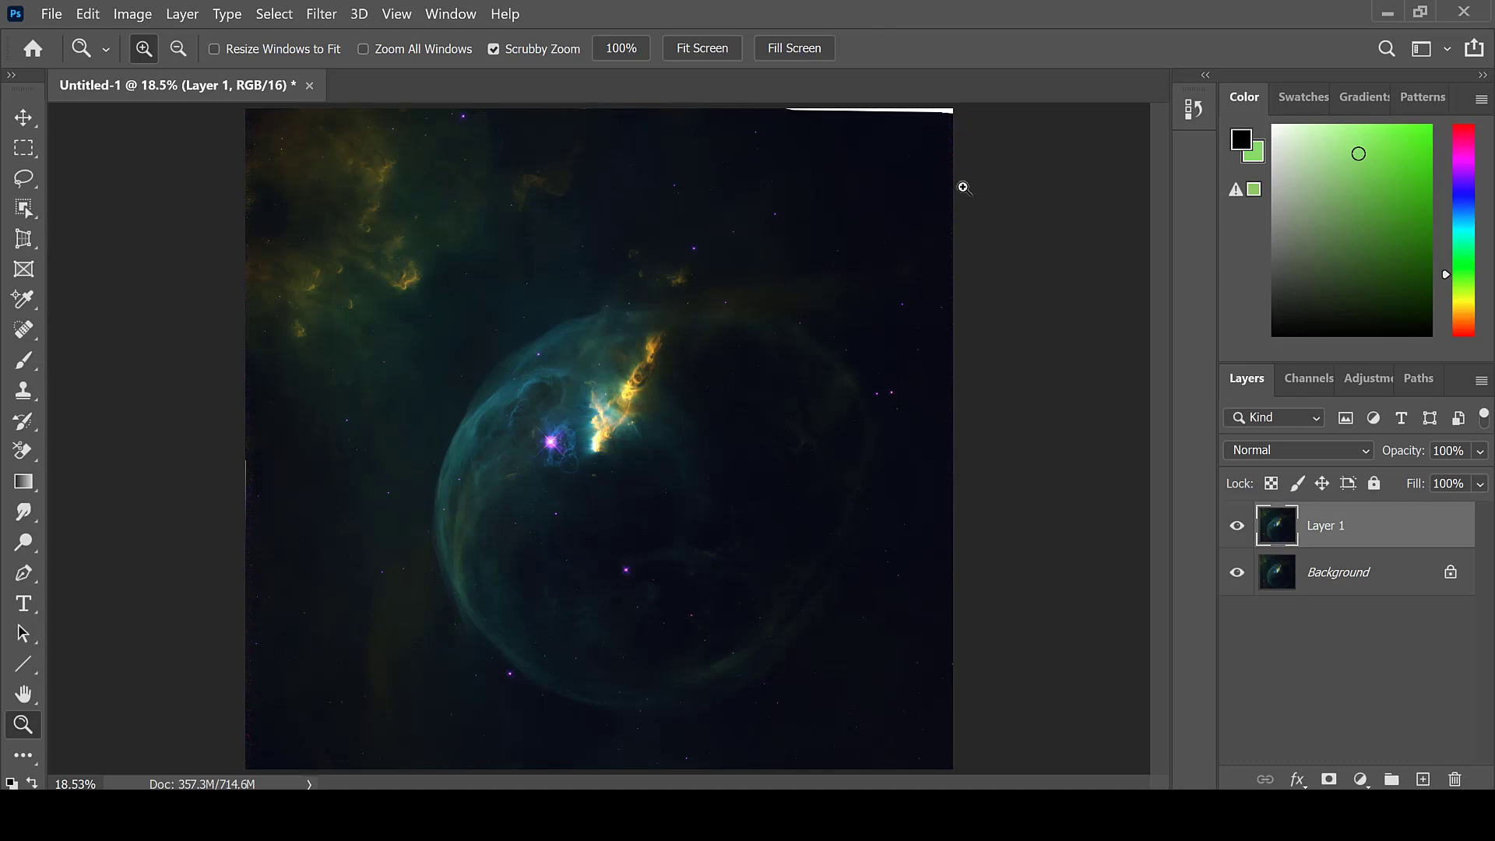
# Step: Zoom to 50% on the top-right corner and select the Spot Healing Brush
pyautogui.click(903, 115)
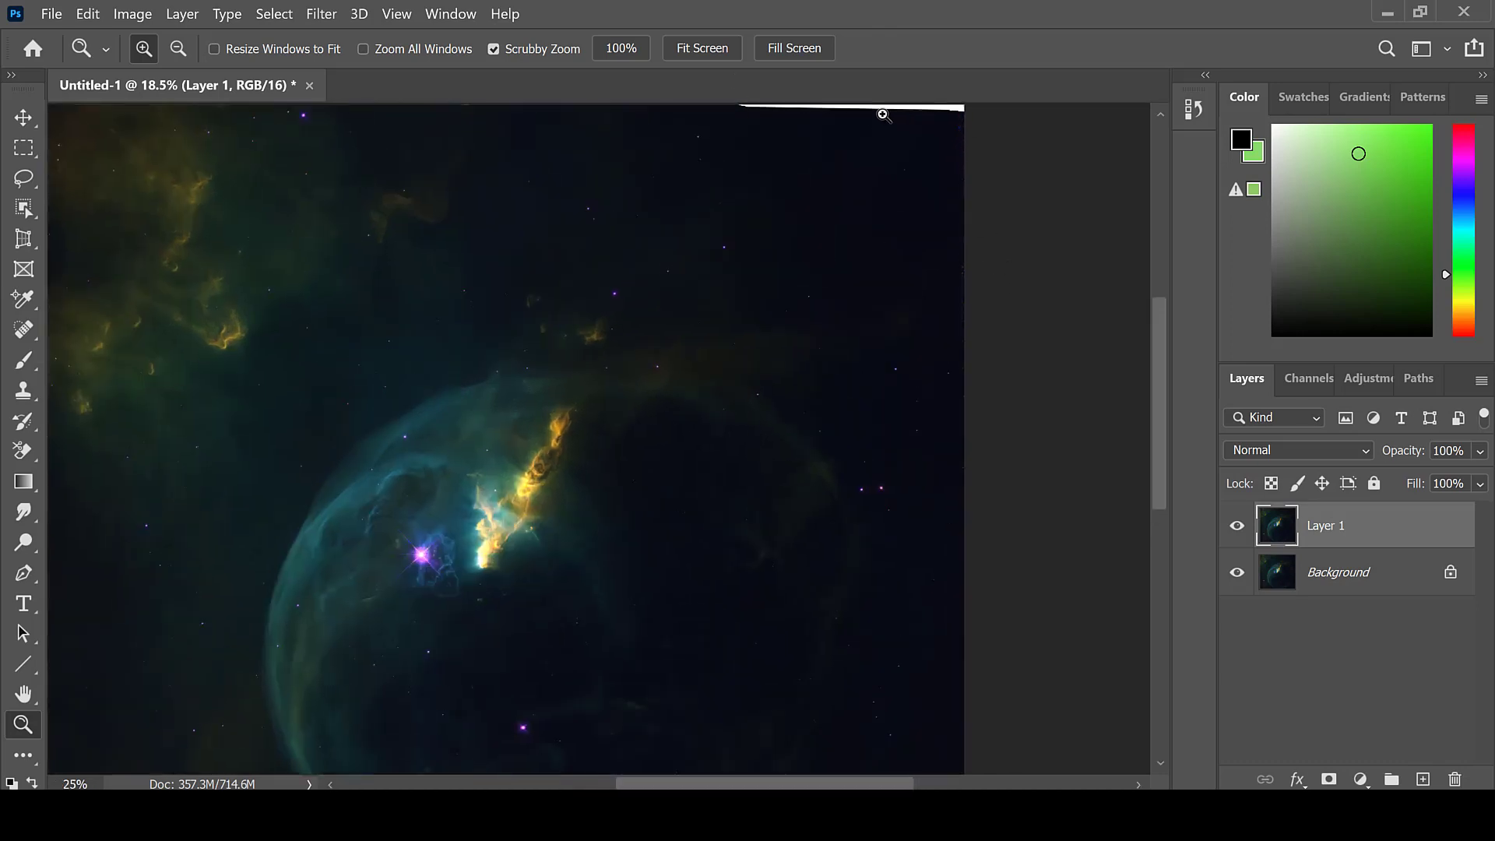
pyautogui.click(876, 116)
pyautogui.click(865, 124)
pyautogui.scroll(3, 860, 136)
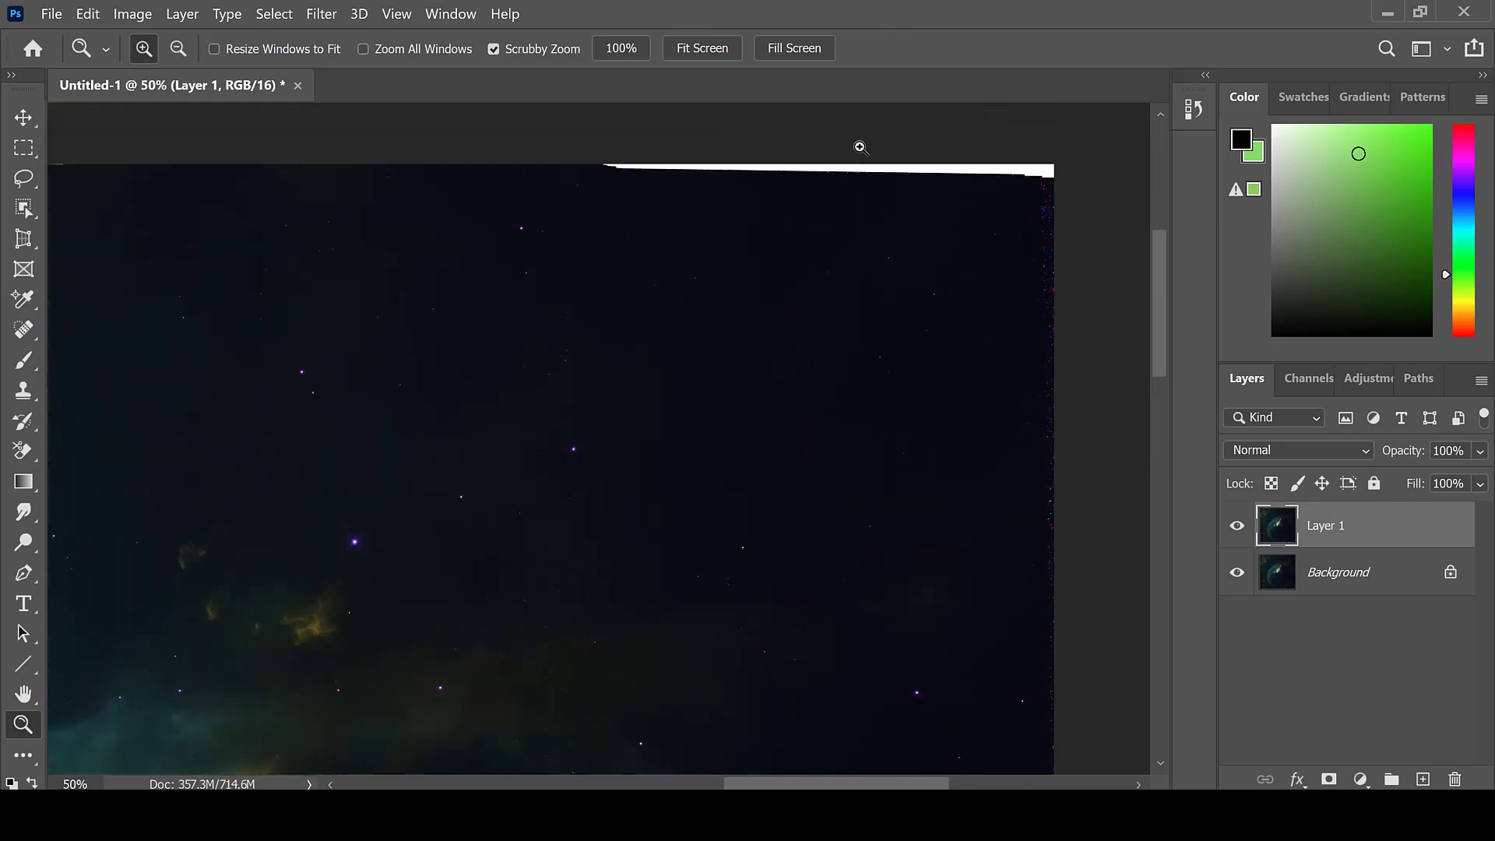
pyautogui.click(27, 340)
# Step: With a 100 px Spot Healing Brush, paint out the white top strip and corner streak
pyautogui.click(100, 331)
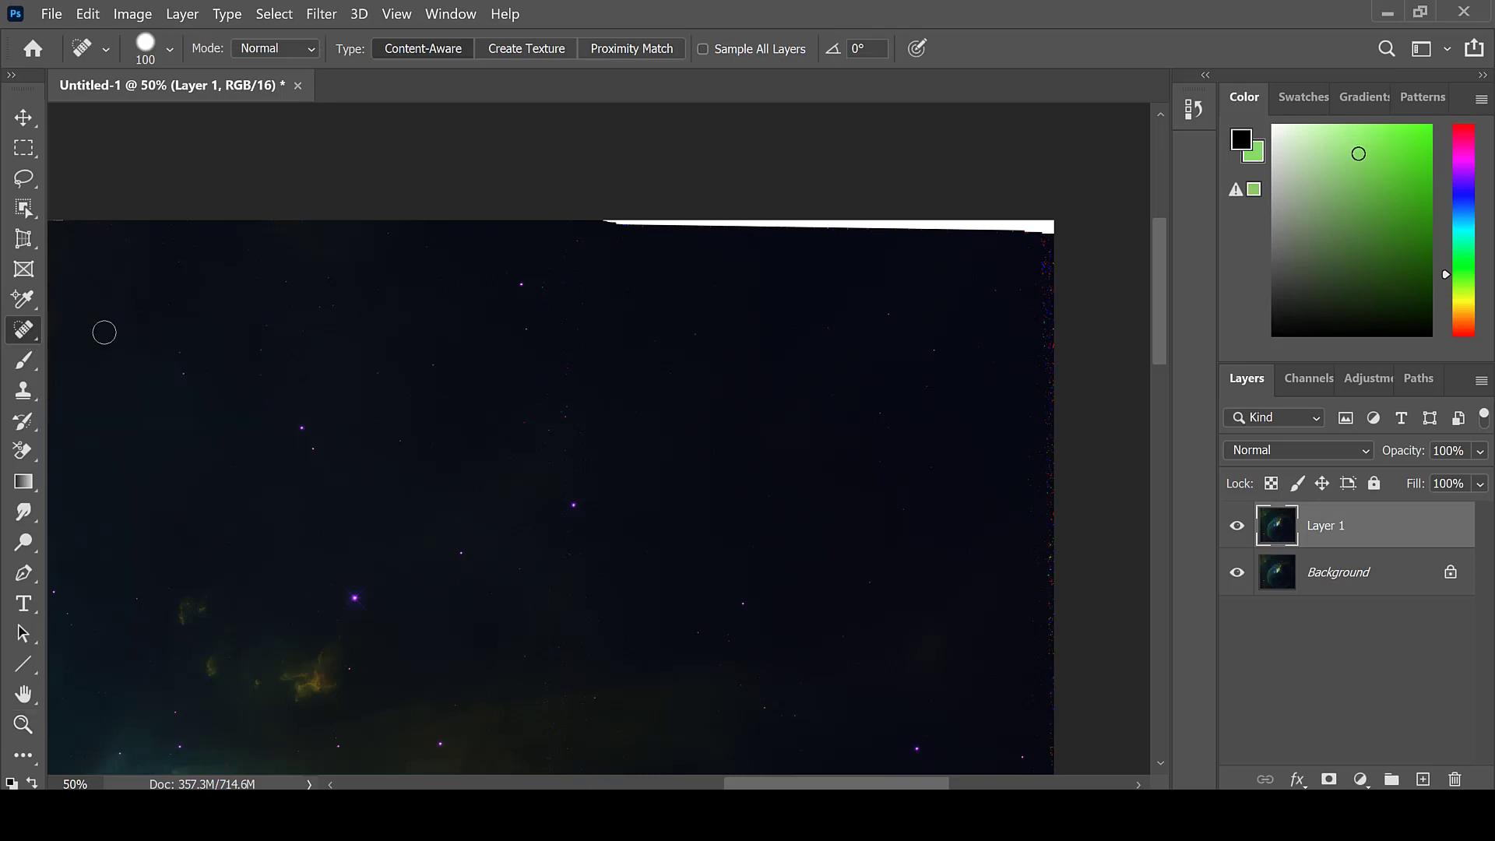
pyautogui.click(170, 48)
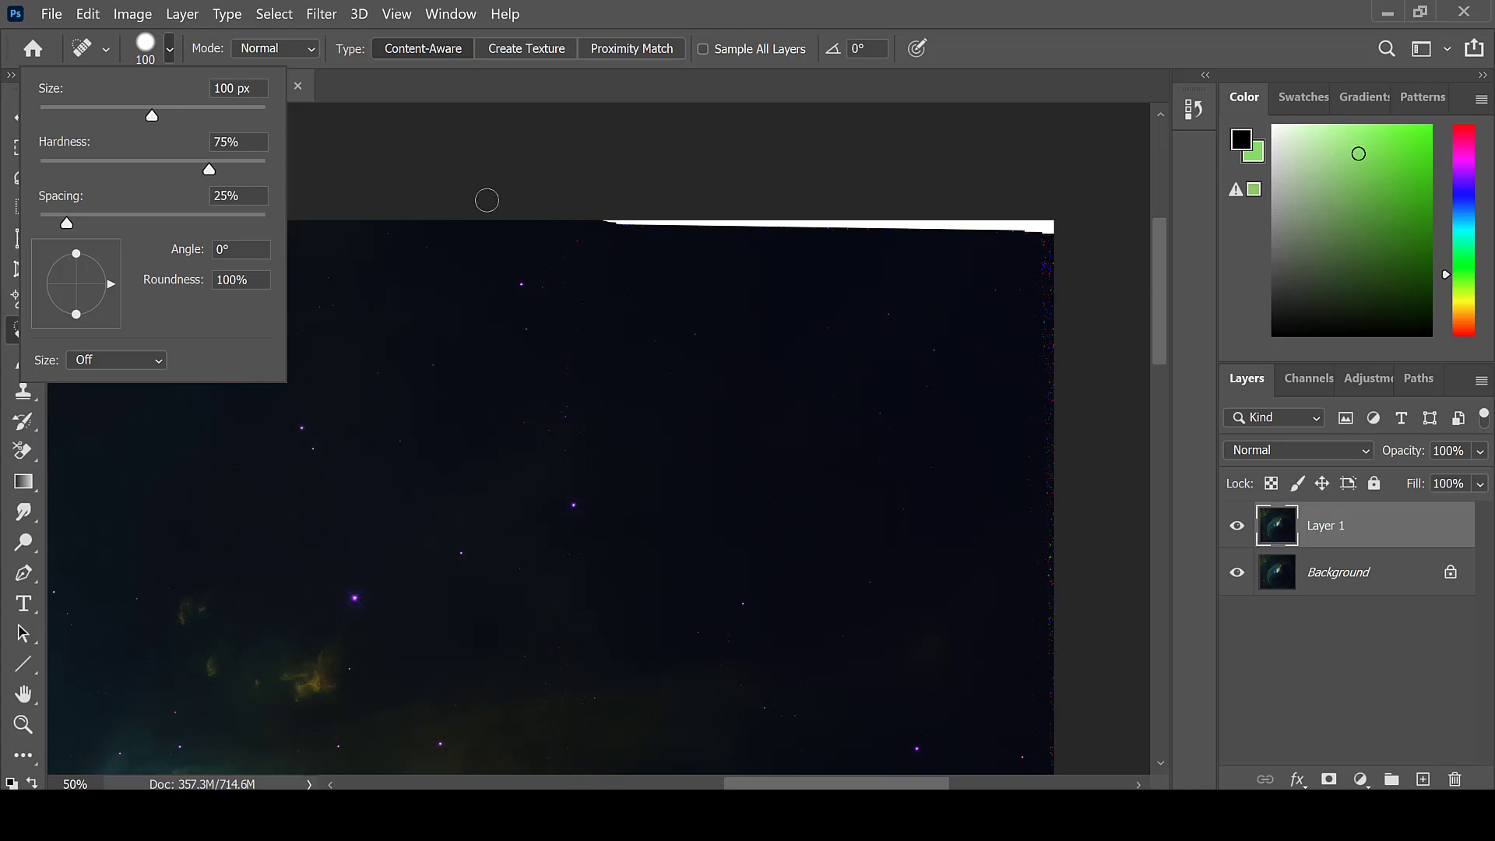
pyautogui.click(600, 224)
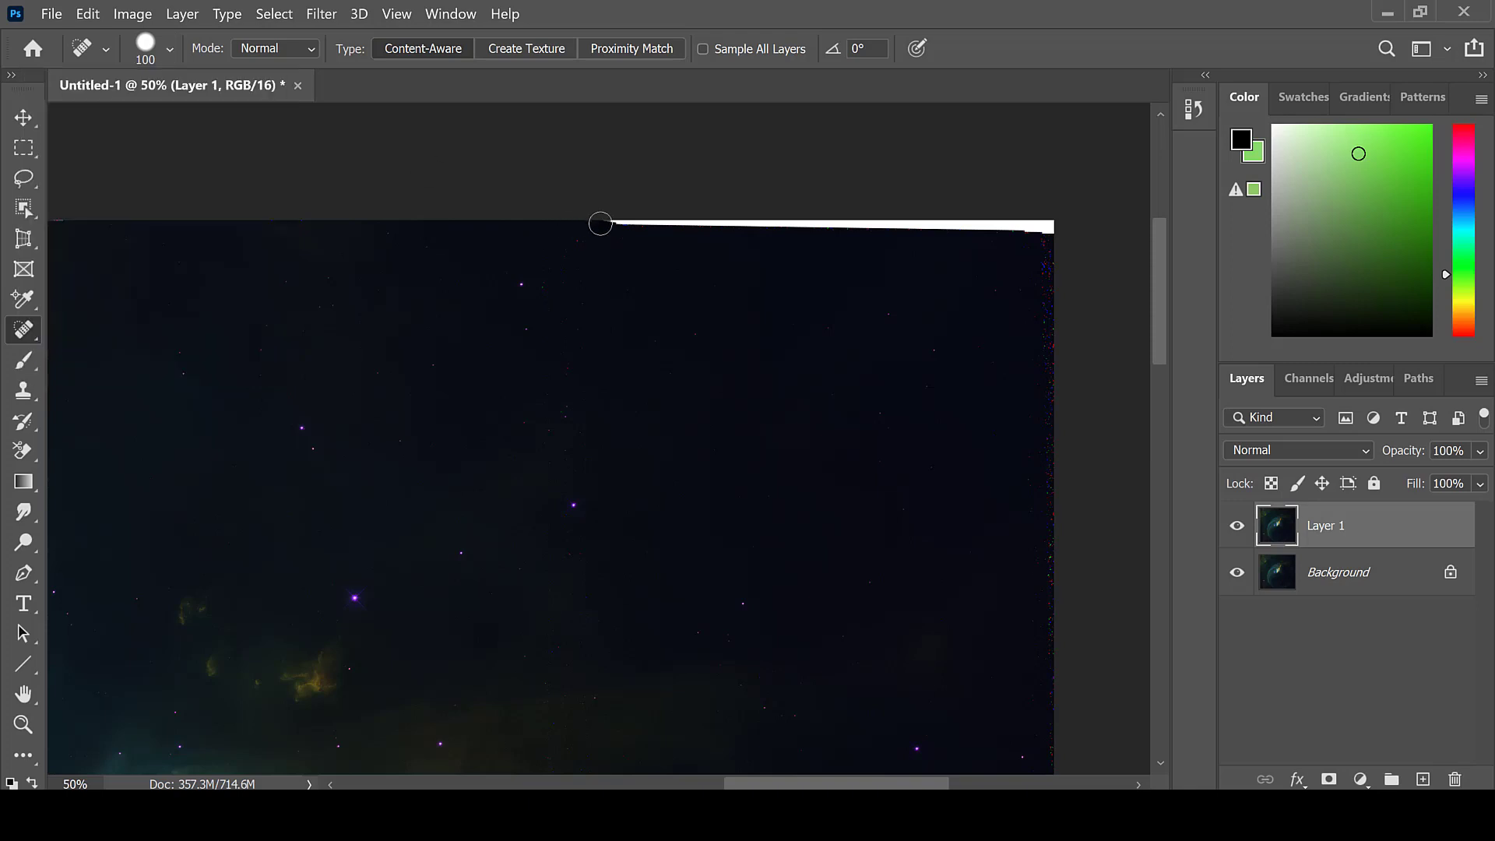
pyautogui.moveTo(600, 224)
pyautogui.mouseDown()
pyautogui.moveTo(1064, 225)
pyautogui.moveTo(1077, 252)
pyautogui.mouseUp()
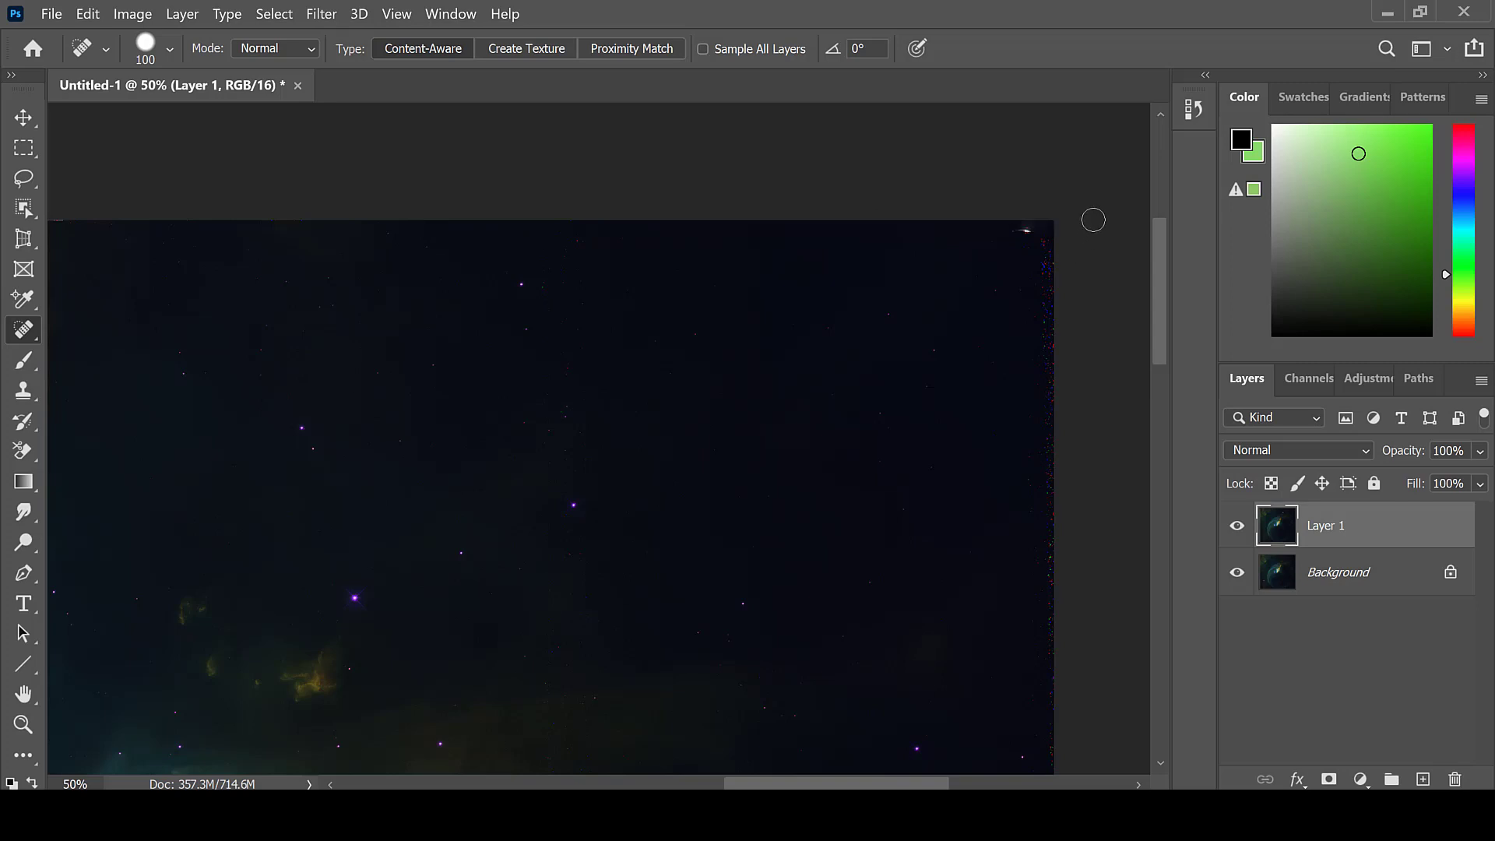
pyautogui.click(1024, 230)
# Step: Zoom to 200% on the right edge and pan over to show the coloured specks
pyautogui.press('z')
pyautogui.click(1056, 255)
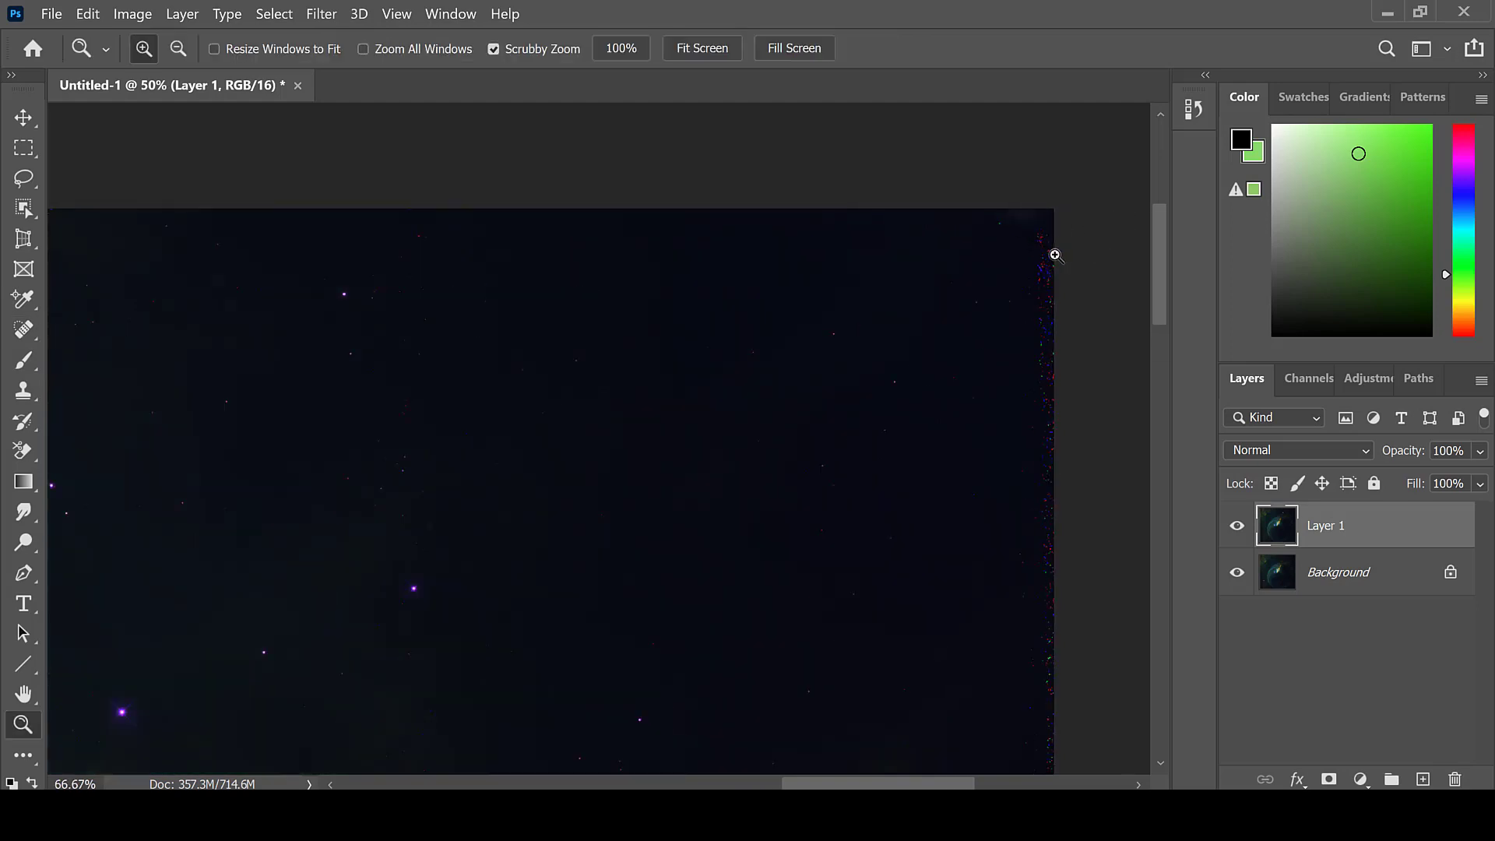
pyautogui.click(1055, 251)
pyautogui.click(1055, 251)
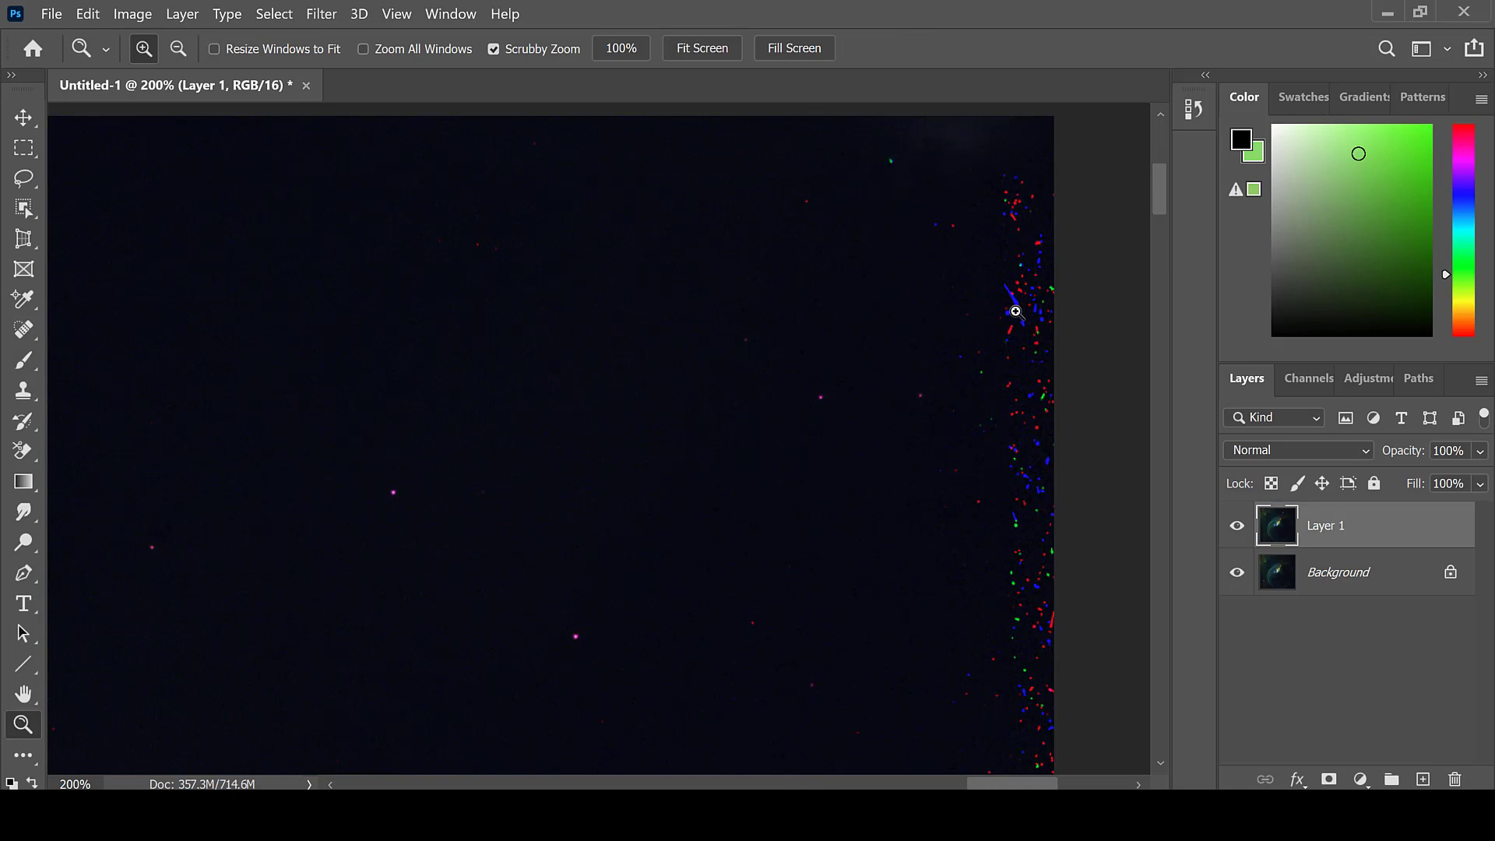
pyautogui.hscroll(2, 1093, 366)
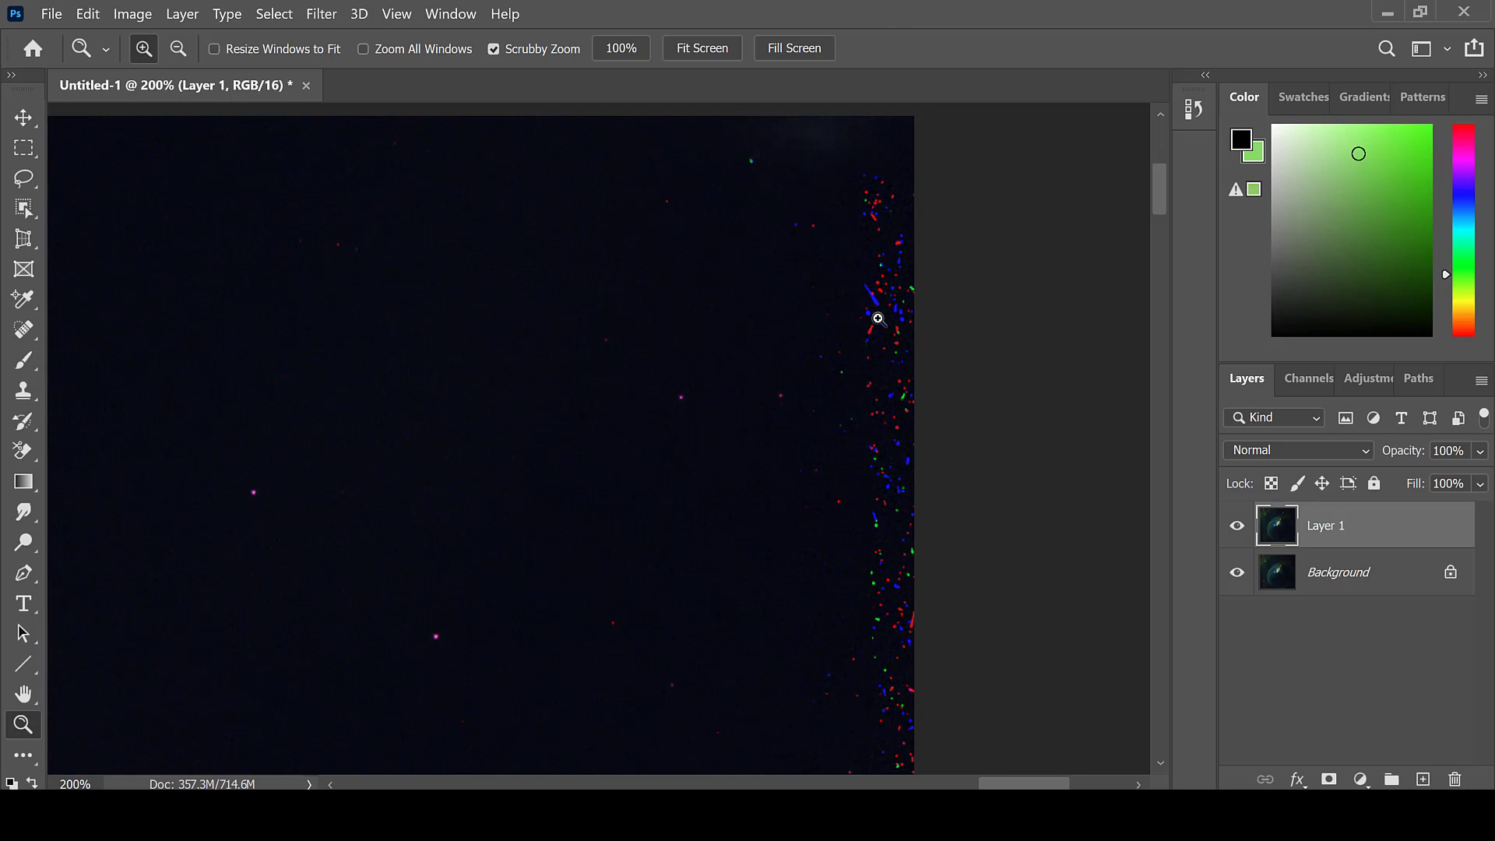
pyautogui.click(32, 301)
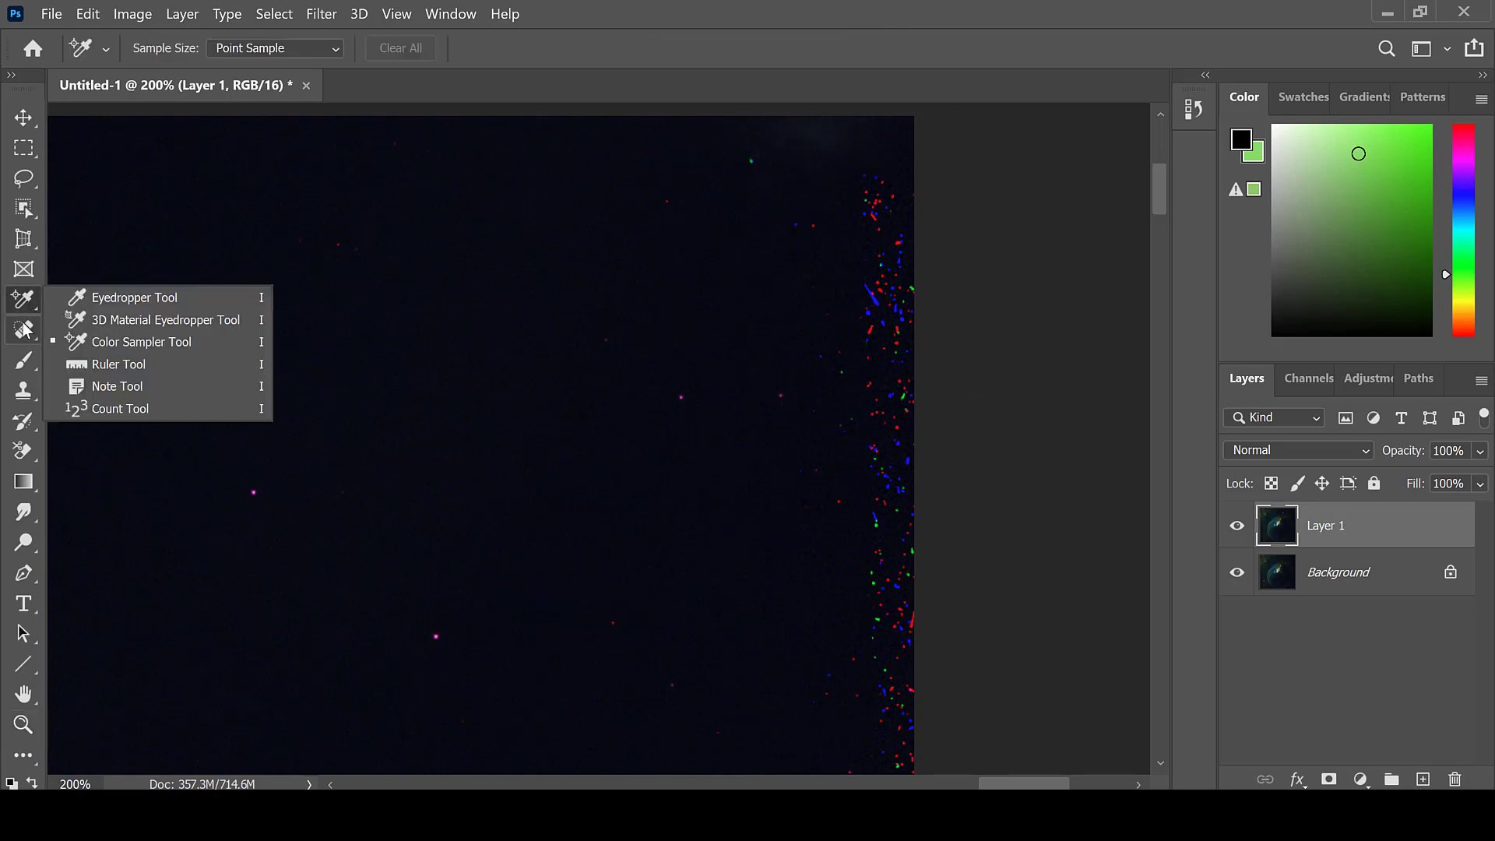
# Step: Paint two Spot Healing strokes down the right edge over the red, green and blue specks
pyautogui.click(23, 330)
pyautogui.click(116, 326)
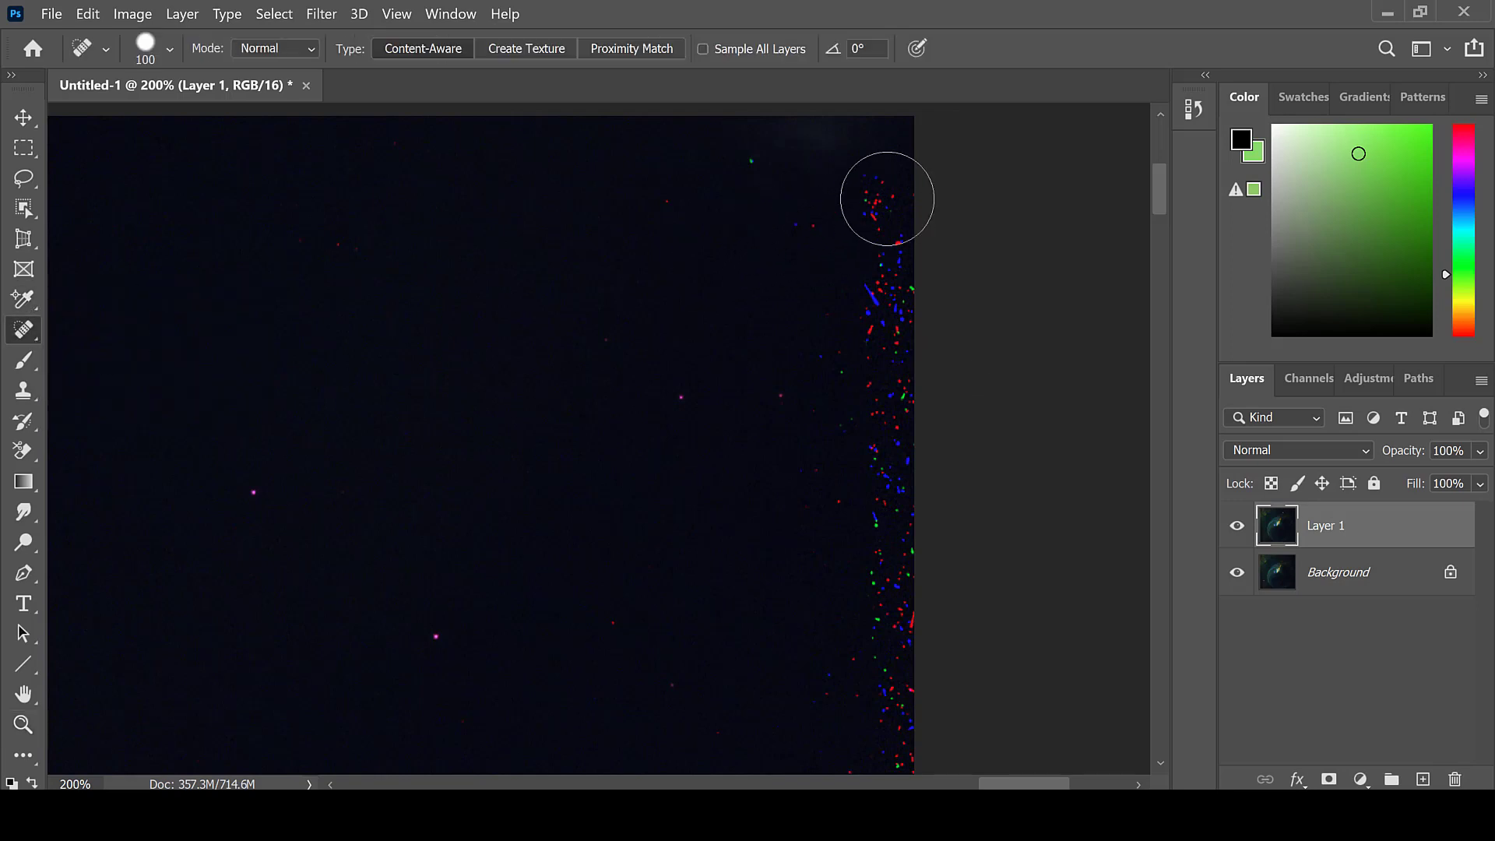
pyautogui.moveTo(820, 144)
pyautogui.mouseDown()
pyautogui.moveTo(881, 198)
pyautogui.moveTo(890, 254)
pyautogui.moveTo(889, 542)
pyautogui.moveTo(865, 705)
pyautogui.mouseUp()
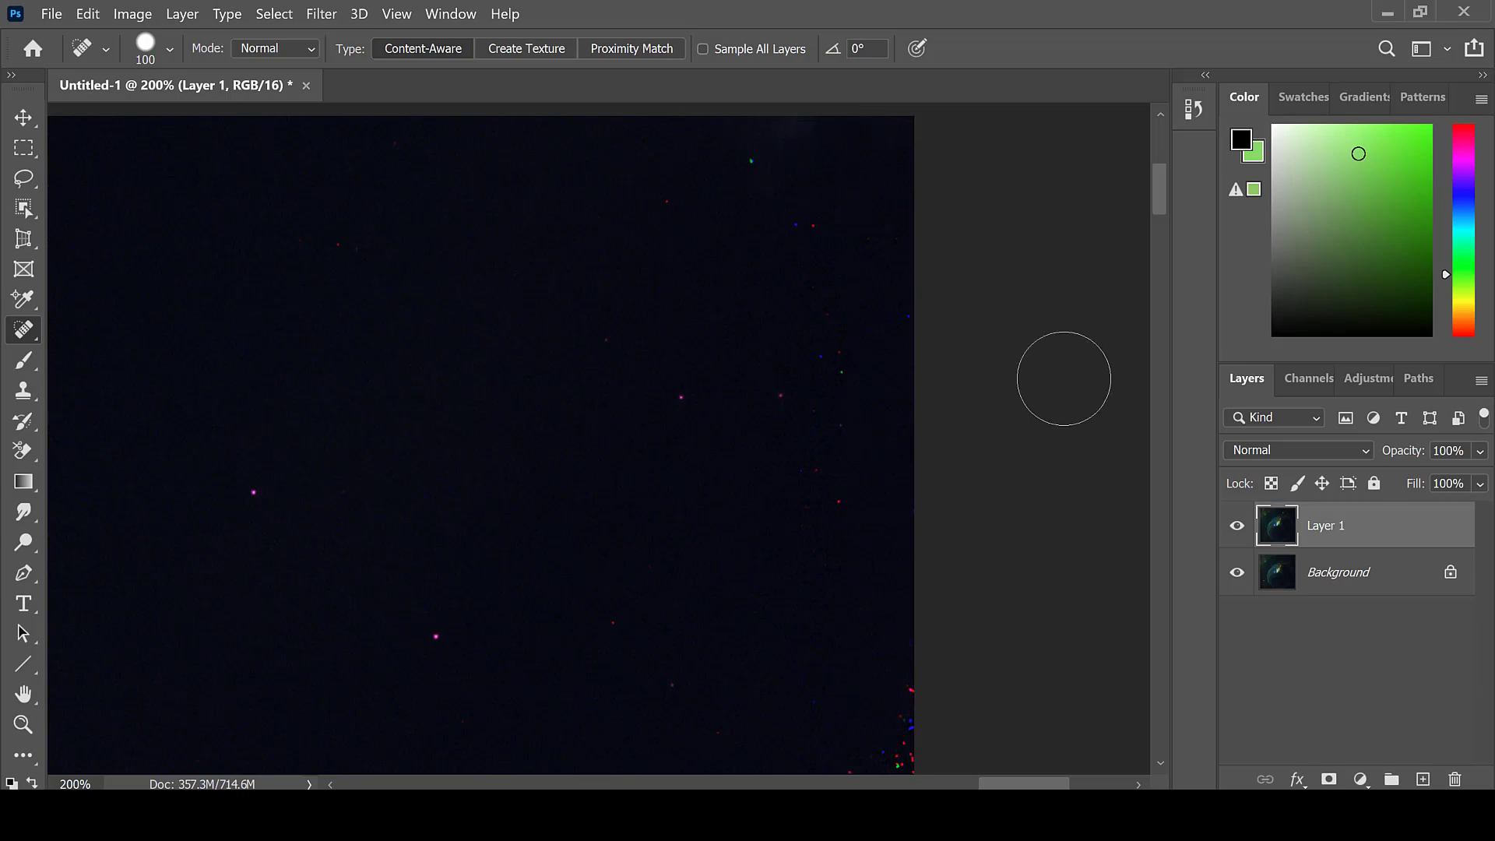
pyautogui.scroll(-1, 1025, 360)
pyautogui.scroll(-8, 1025, 360)
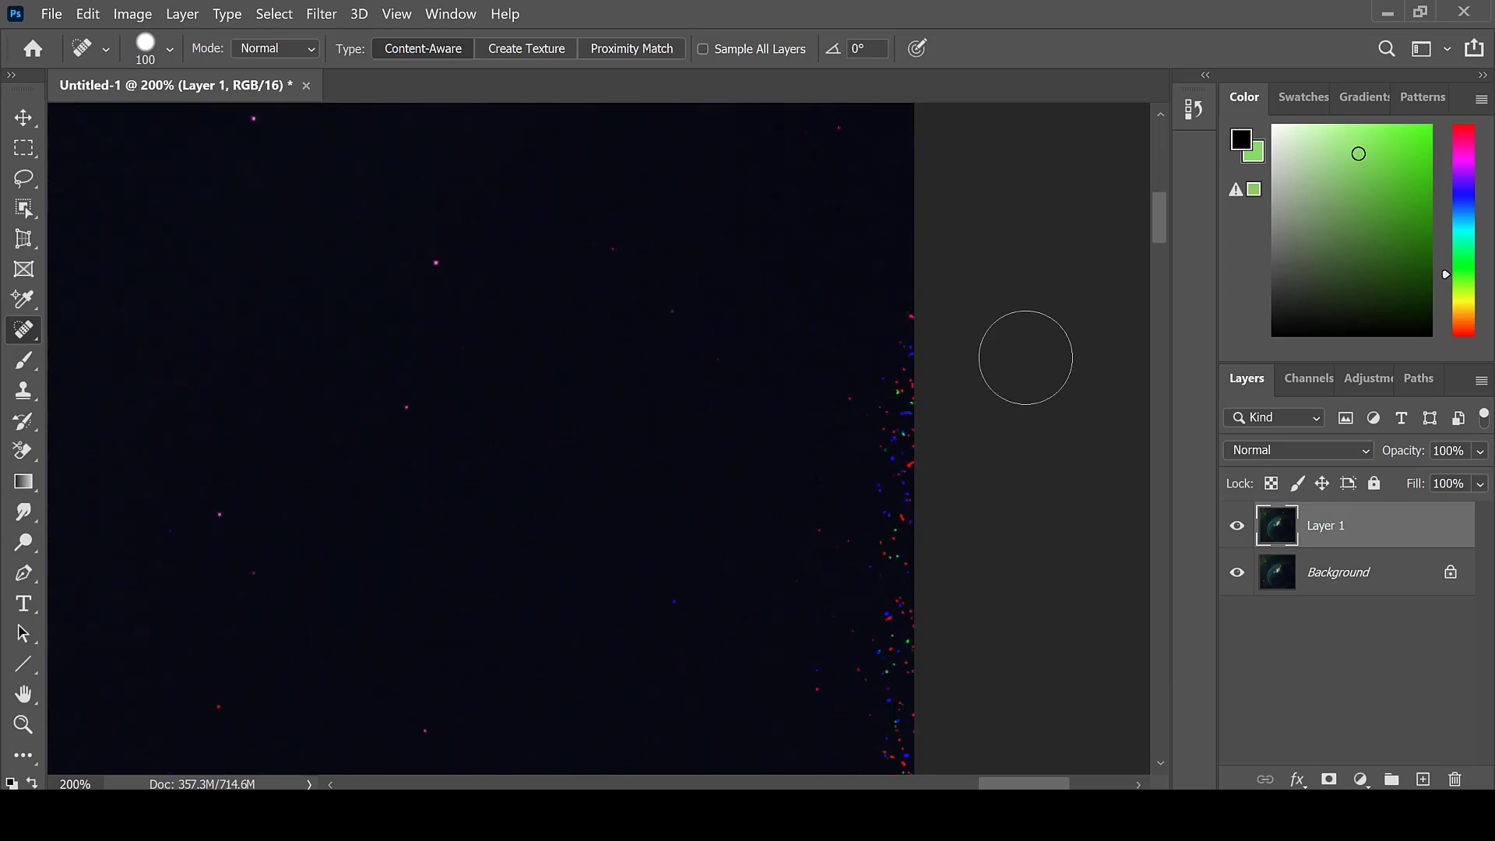
pyautogui.moveTo(894, 202)
pyautogui.mouseDown()
pyautogui.moveTo(877, 678)
pyautogui.moveTo(895, 743)
pyautogui.mouseUp()
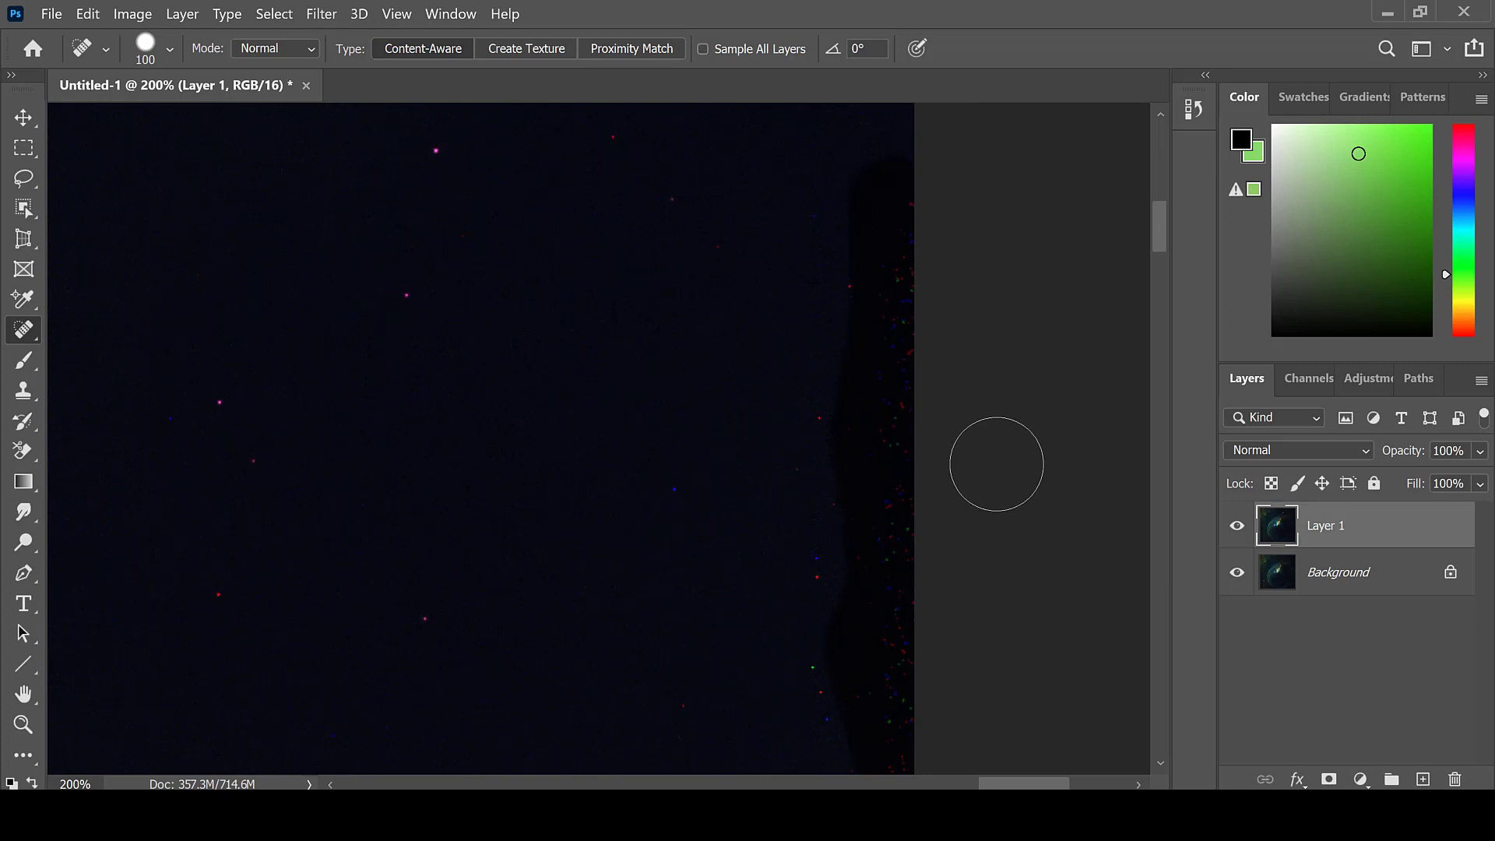
pyautogui.click(23, 725)
# Step: Fit the whole image in the window, then zoom in on its left edge
pyautogui.click(722, 48)
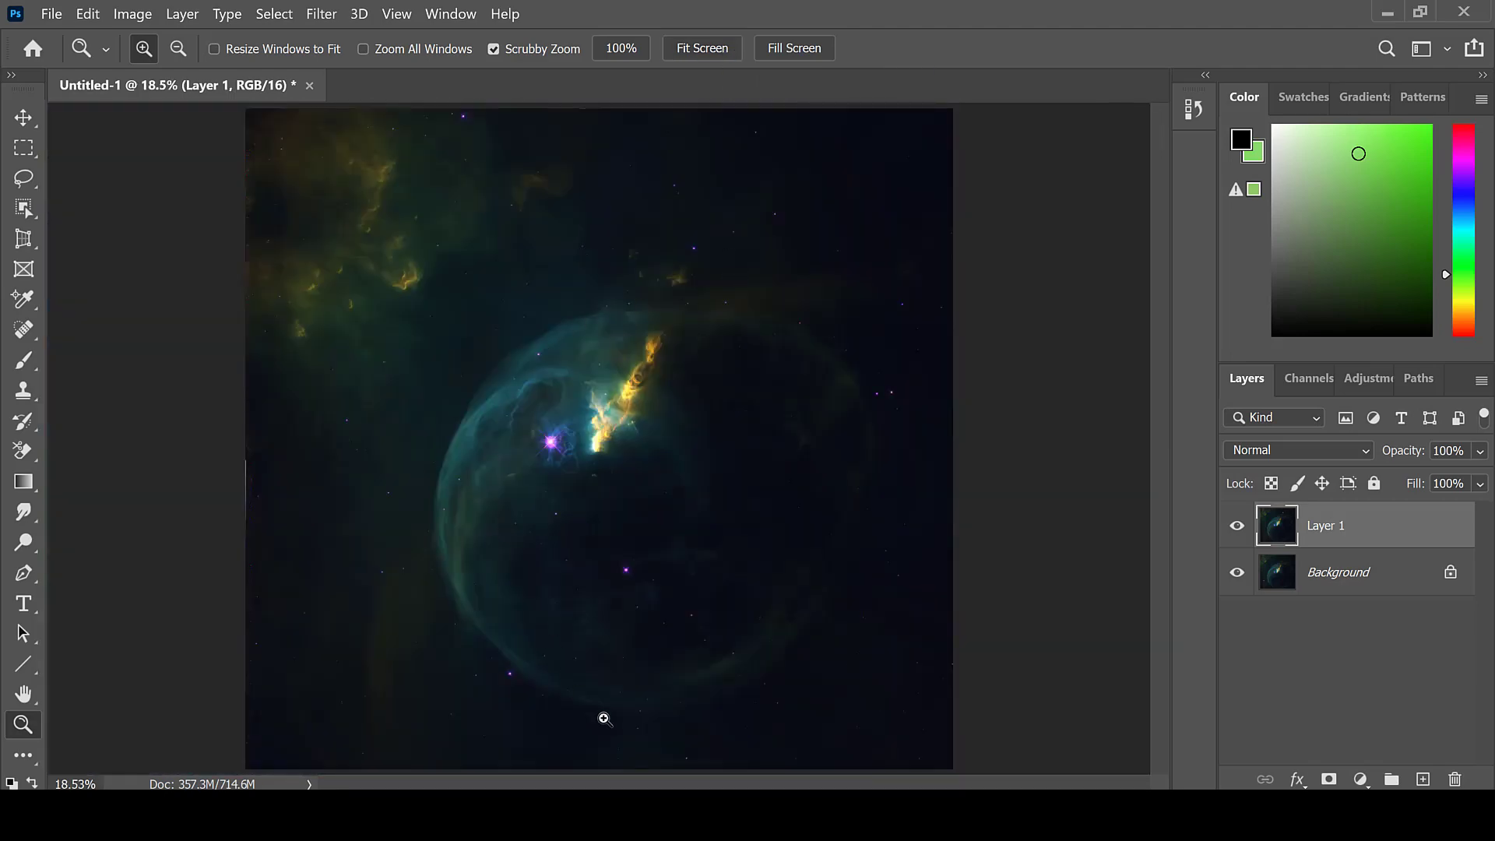
pyautogui.click(232, 471)
pyautogui.click(225, 472)
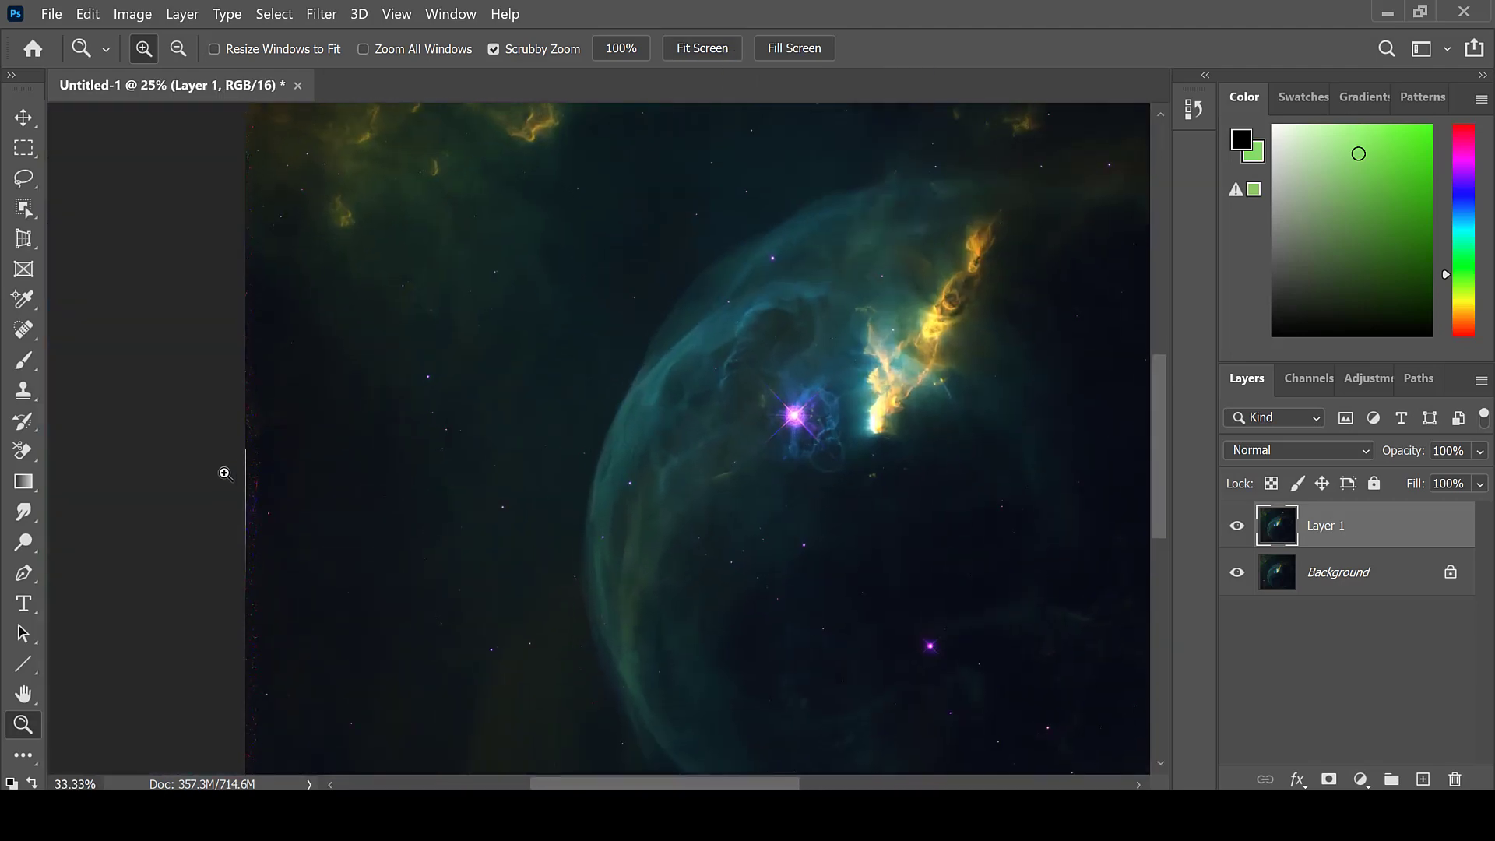
pyautogui.click(218, 473)
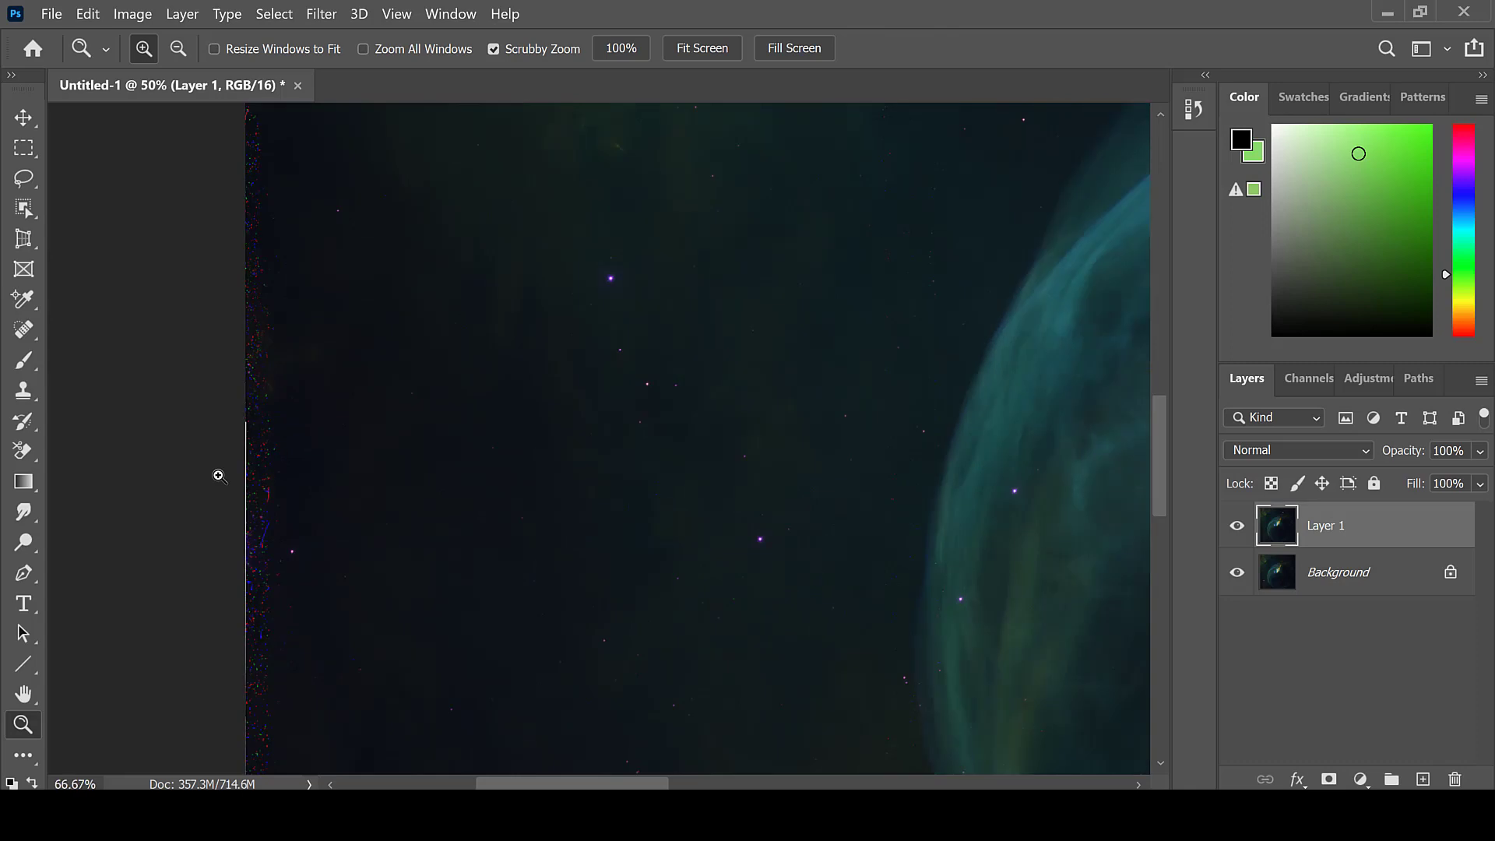
pyautogui.click(218, 473)
pyautogui.moveTo(516, 787); pyautogui.dragTo(485, 788)
# Step: Scroll up along the left edge and magnify the band of coloured specks to 200%
pyautogui.scroll(3, 531, 433)
pyautogui.scroll(5, 537, 290)
pyautogui.scroll(5, 538, 291)
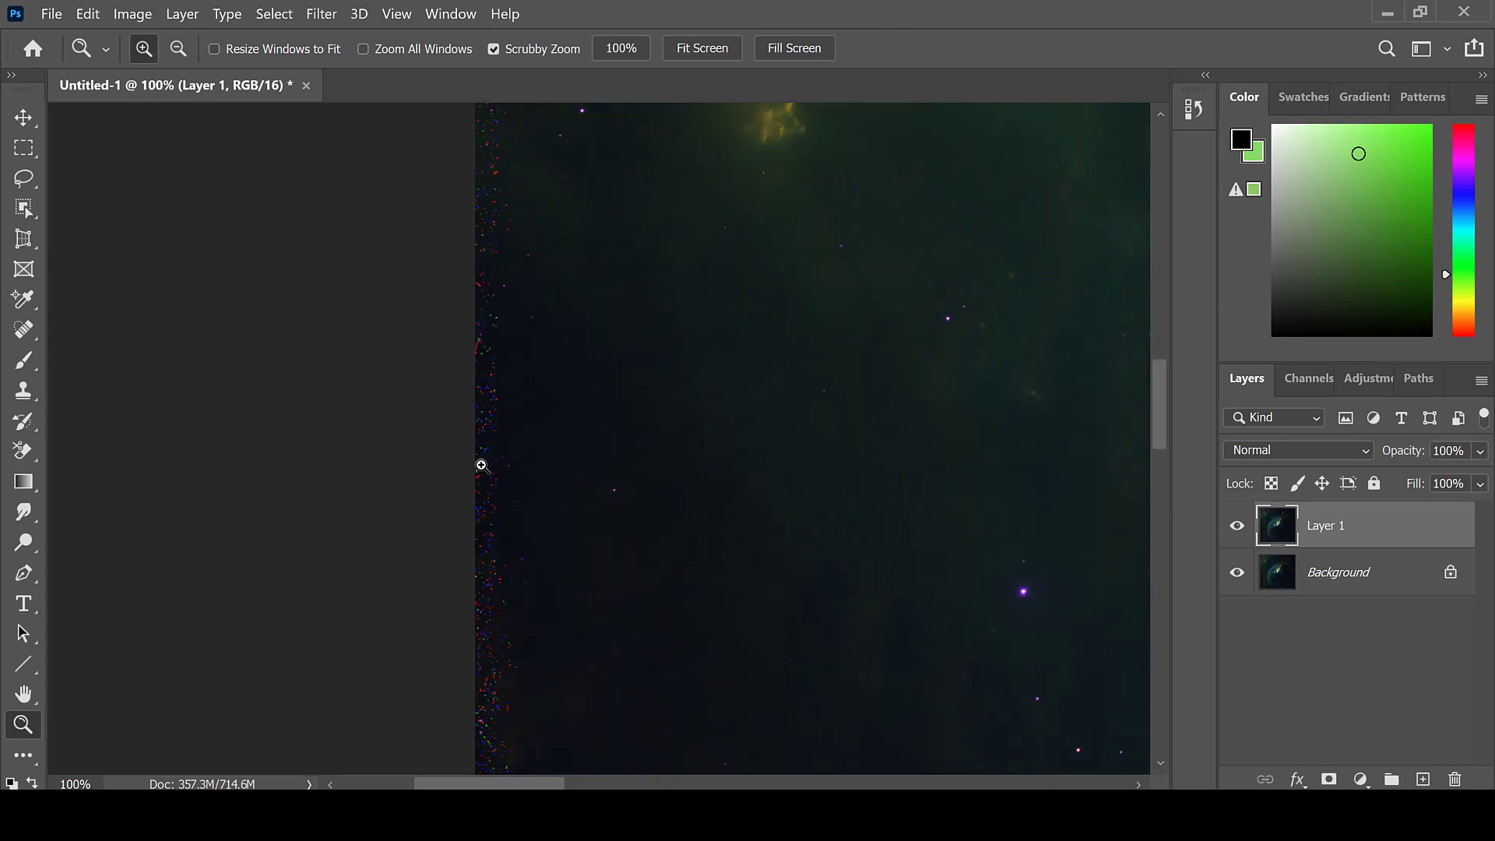
pyautogui.scroll(5, 480, 466)
pyautogui.scroll(5, 481, 466)
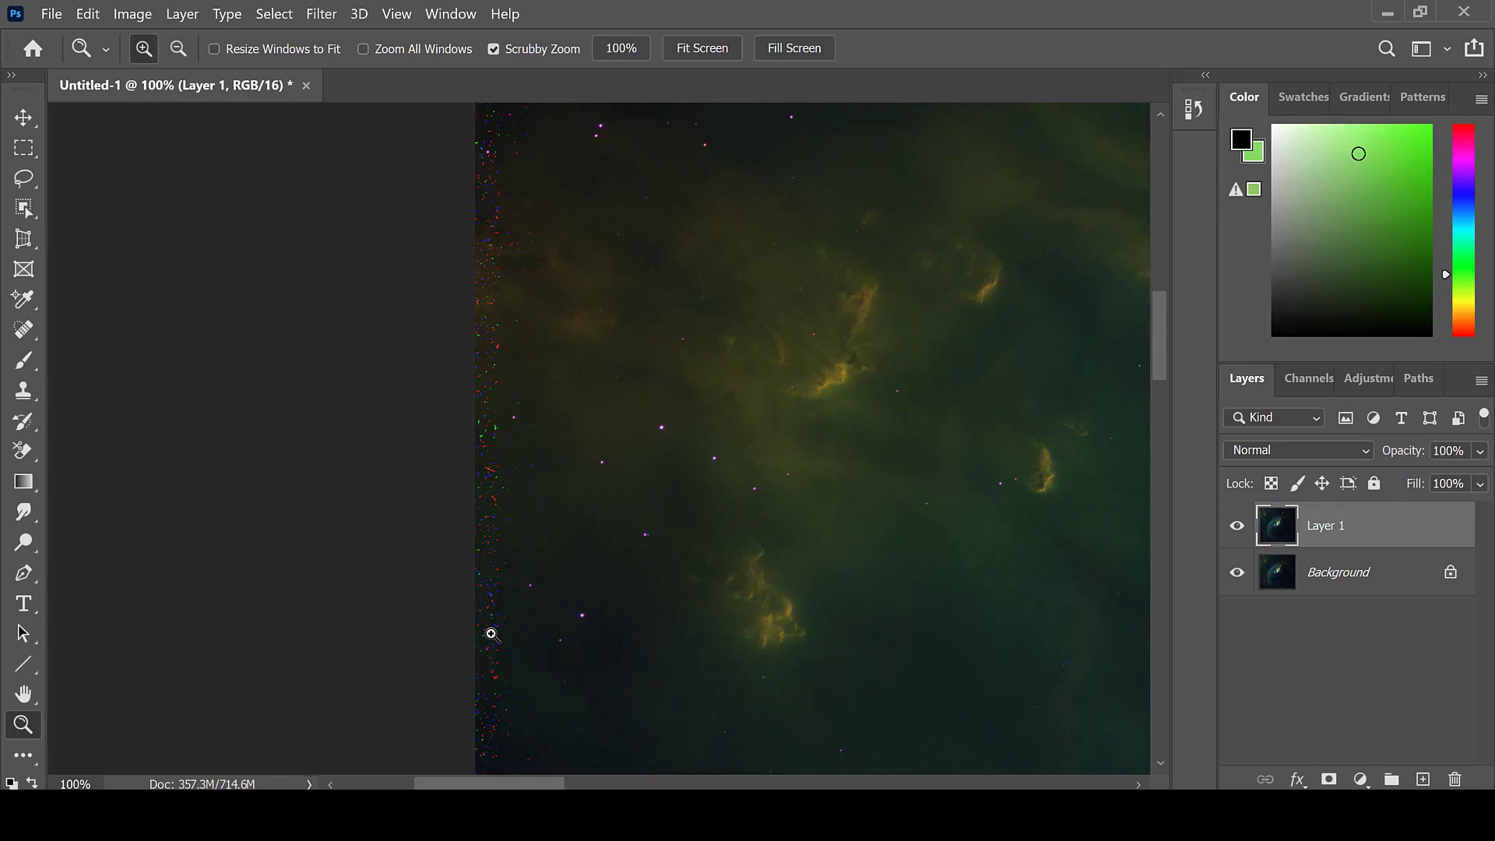
pyautogui.scroll(5, 491, 633)
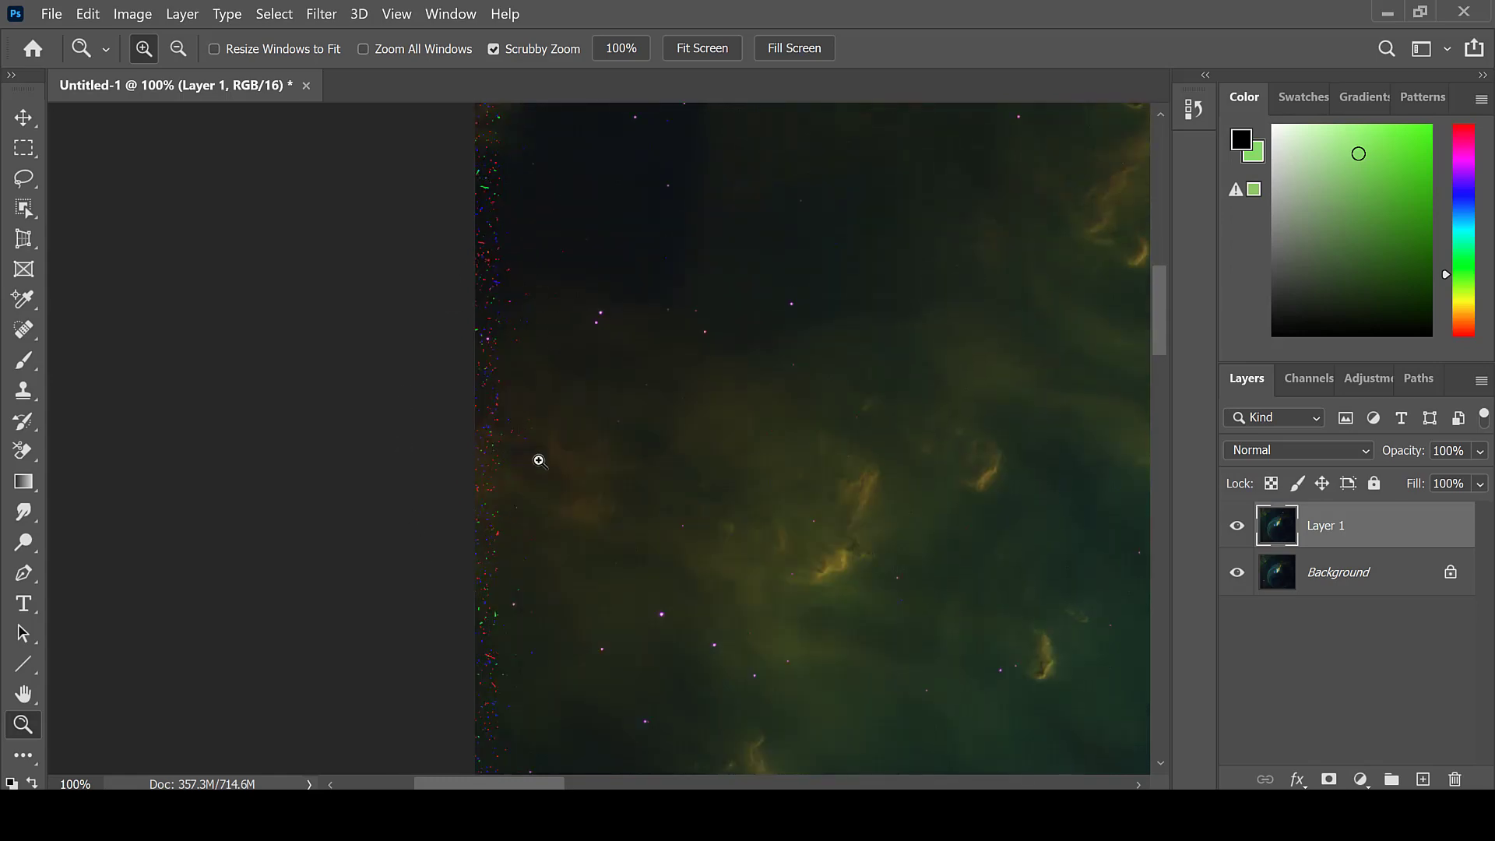
pyautogui.click(484, 371)
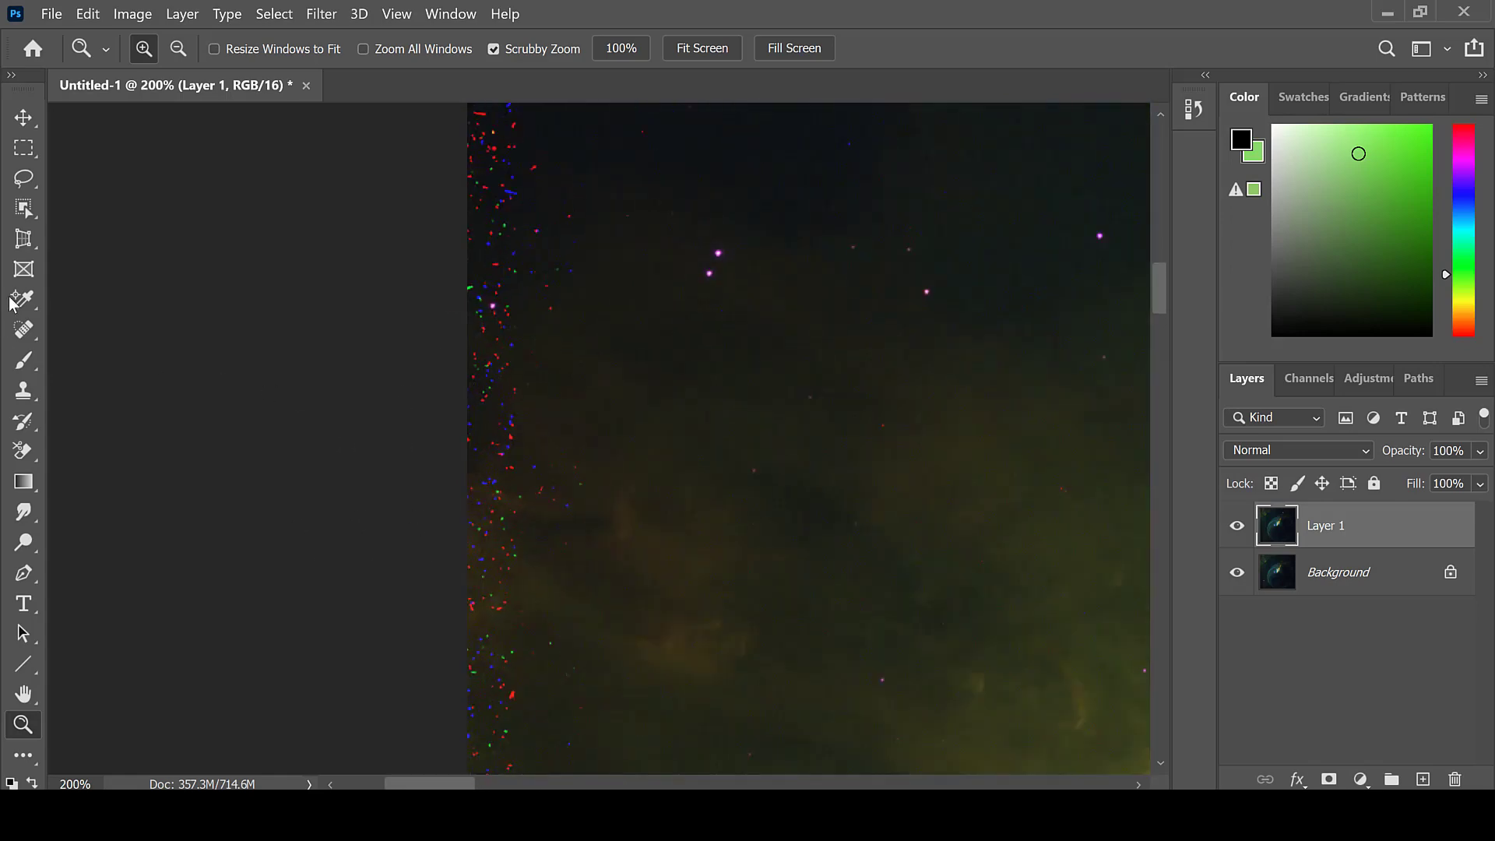
# Step: Paint Spot Healing strokes down the left edge to remove the leftover edge strip
pyautogui.click(23, 329)
pyautogui.click(72, 330)
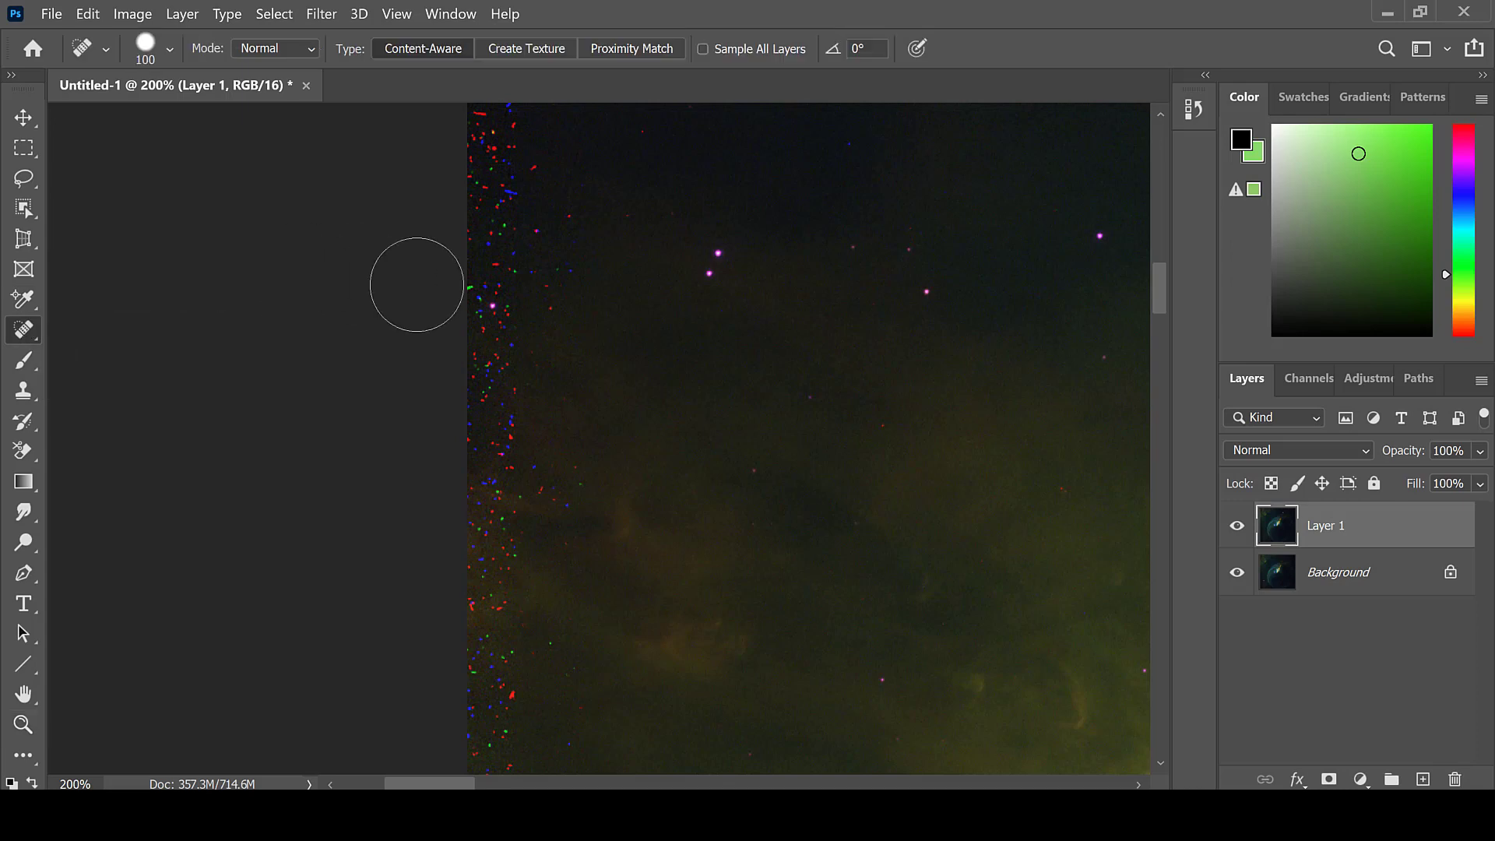
pyautogui.moveTo(491, 254)
pyautogui.mouseDown()
pyautogui.moveTo(465, 381)
pyautogui.moveTo(463, 757)
pyautogui.mouseUp()
pyautogui.scroll(-3, 374, 492)
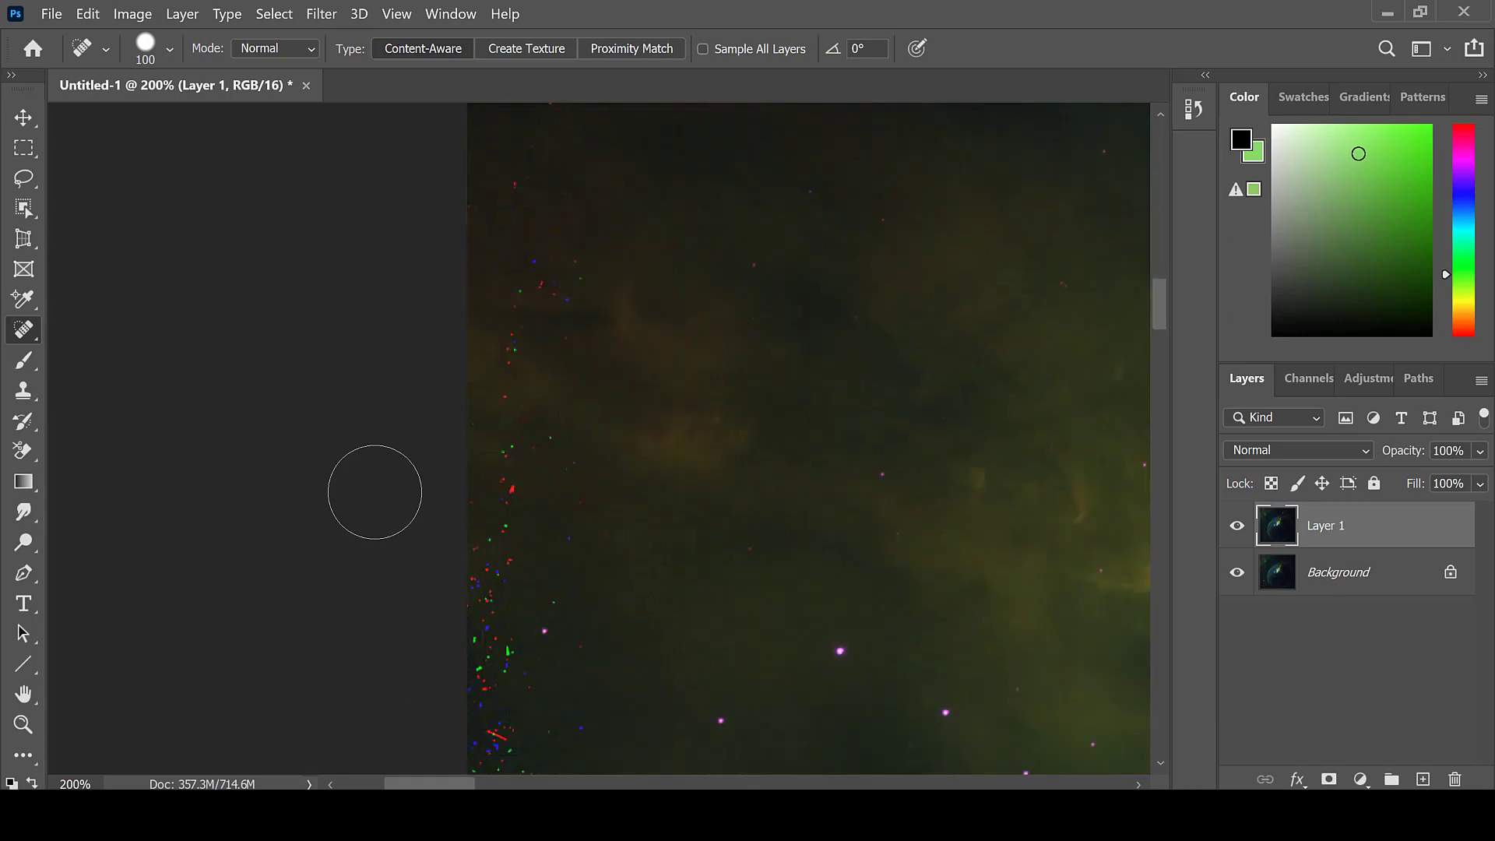
pyautogui.scroll(-1, 370, 520)
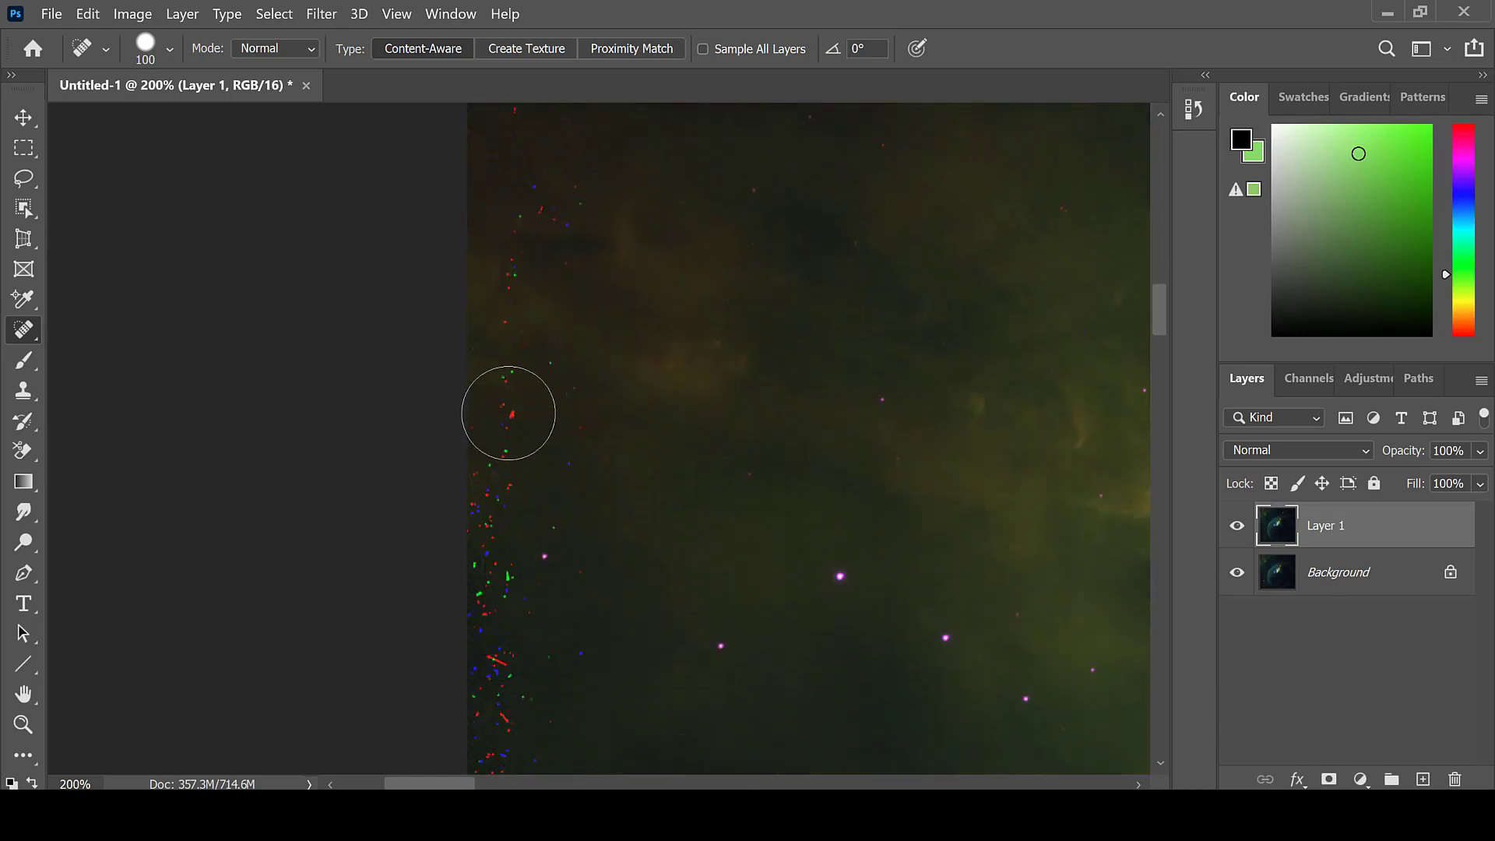
pyautogui.moveTo(494, 435); pyautogui.dragTo(459, 770)
# Step: Click-heal the remaining red and green speck patches near the left edge
pyautogui.scroll(2, 338, 487)
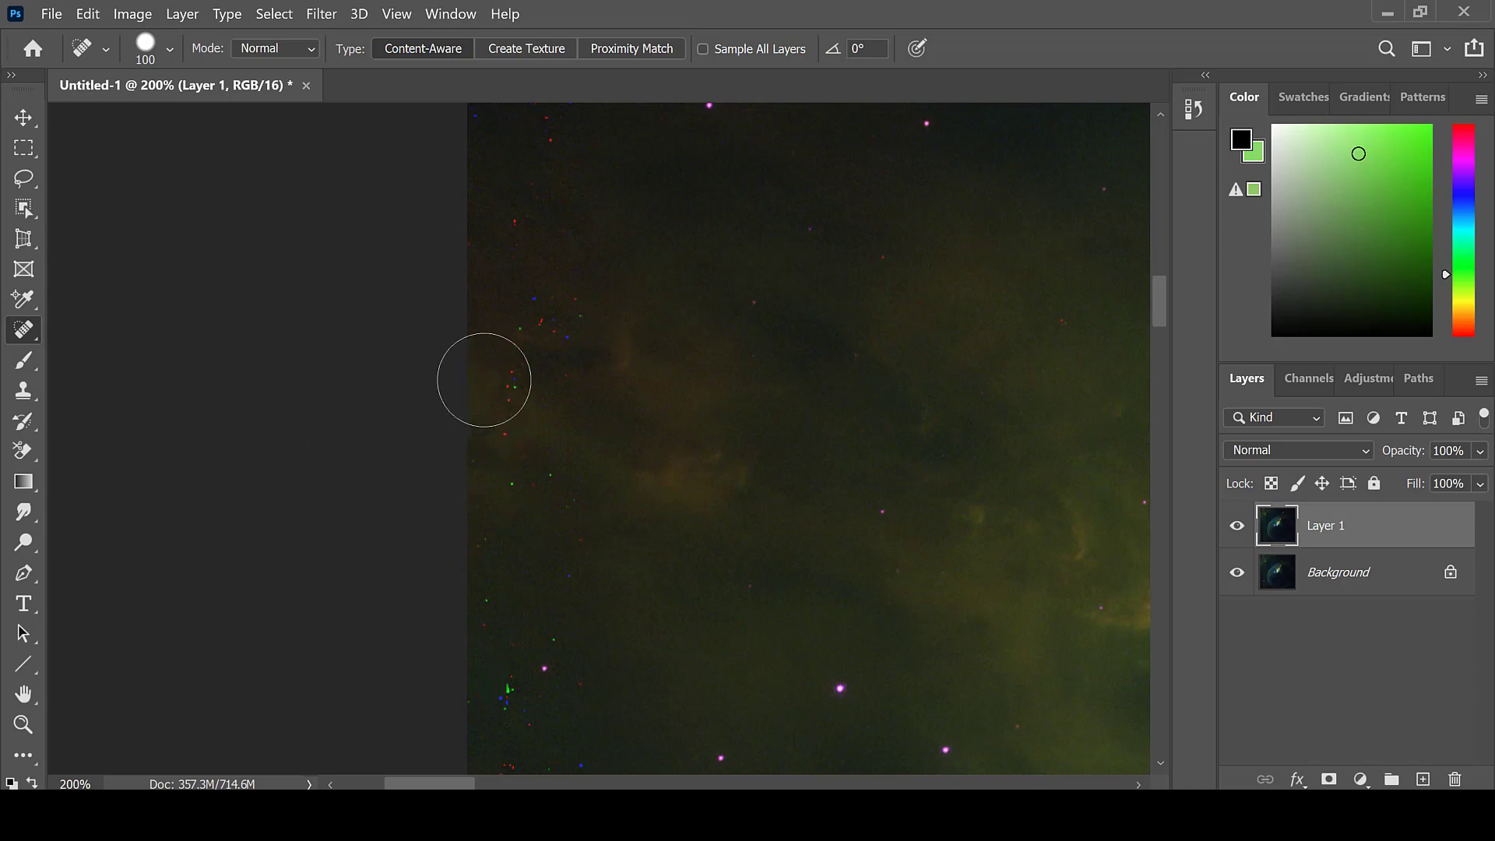
pyautogui.click(475, 390)
pyautogui.click(441, 388)
pyautogui.click(525, 464)
pyautogui.click(545, 523)
# Step: Set the Spot Healing Brush size to 10 px
pyautogui.click(171, 53)
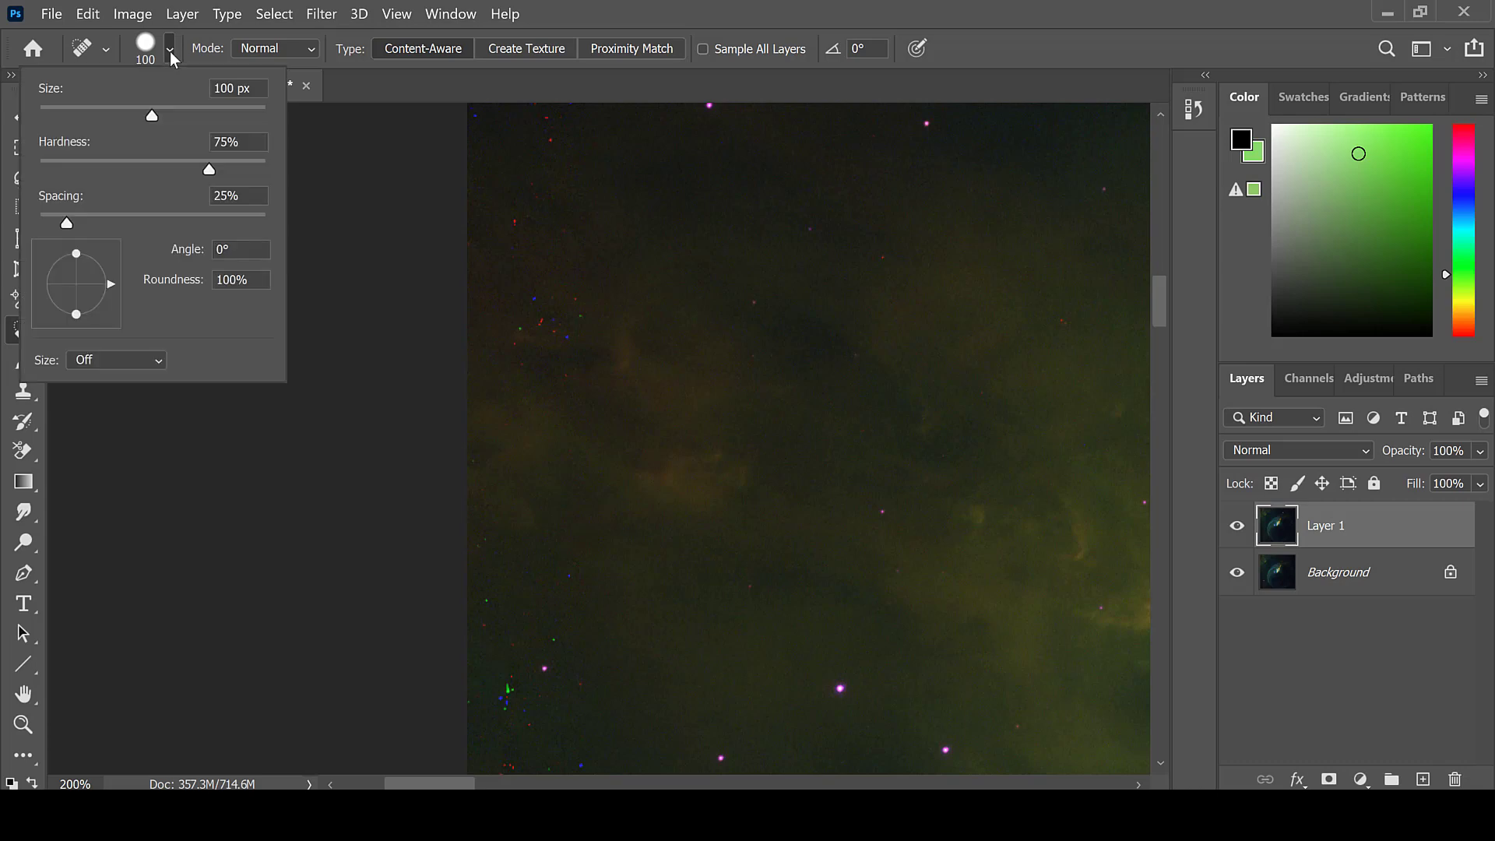
pyautogui.moveTo(238, 87); pyautogui.dragTo(182, 83)
pyautogui.write('10')
pyautogui.click(515, 222)
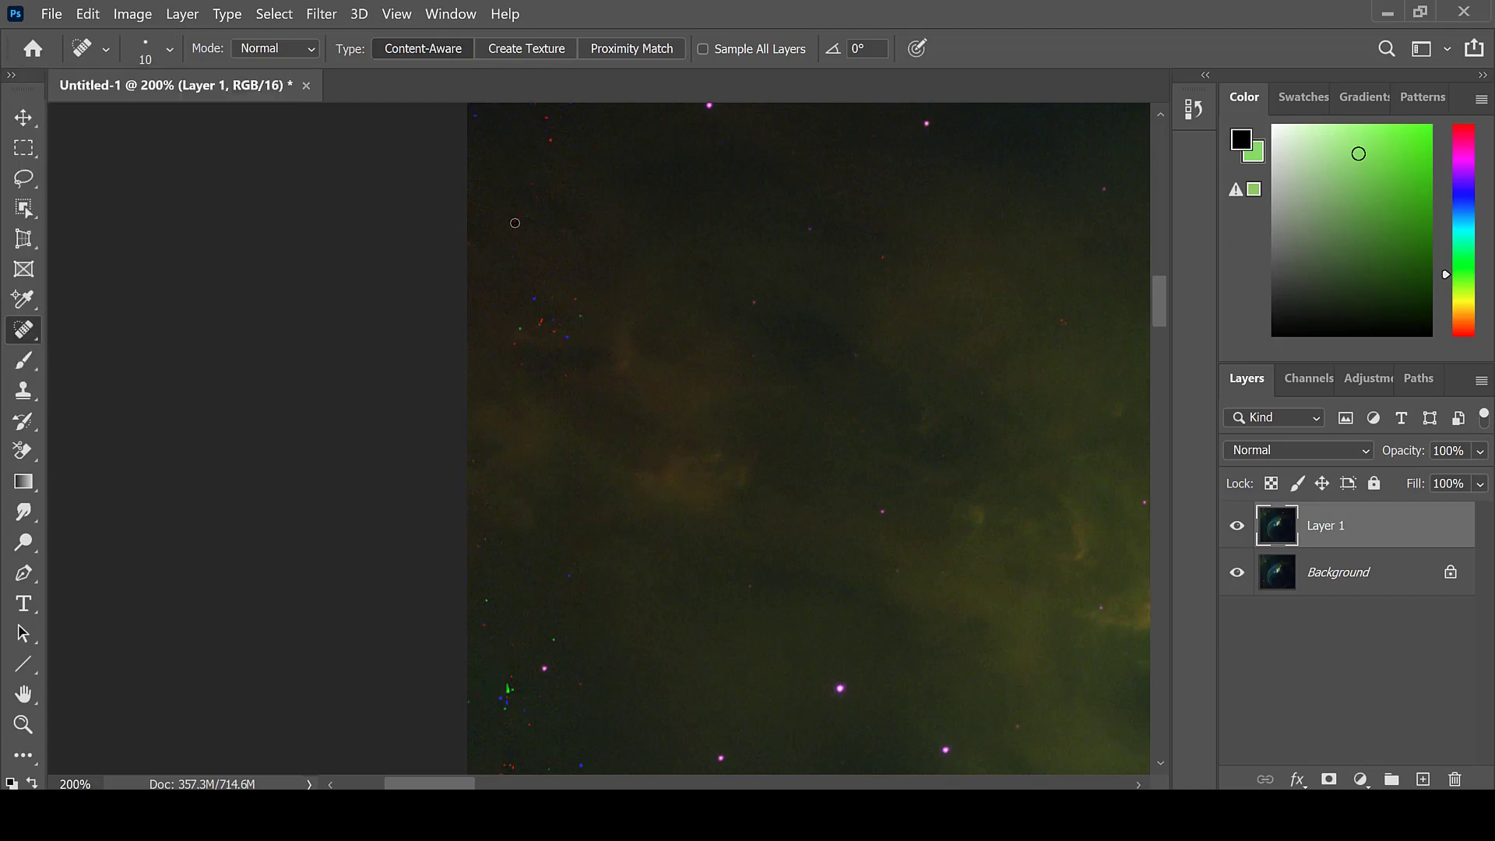
# Step: Heal the small red speck, then fit the whole nebula image on screen
pyautogui.click(541, 321)
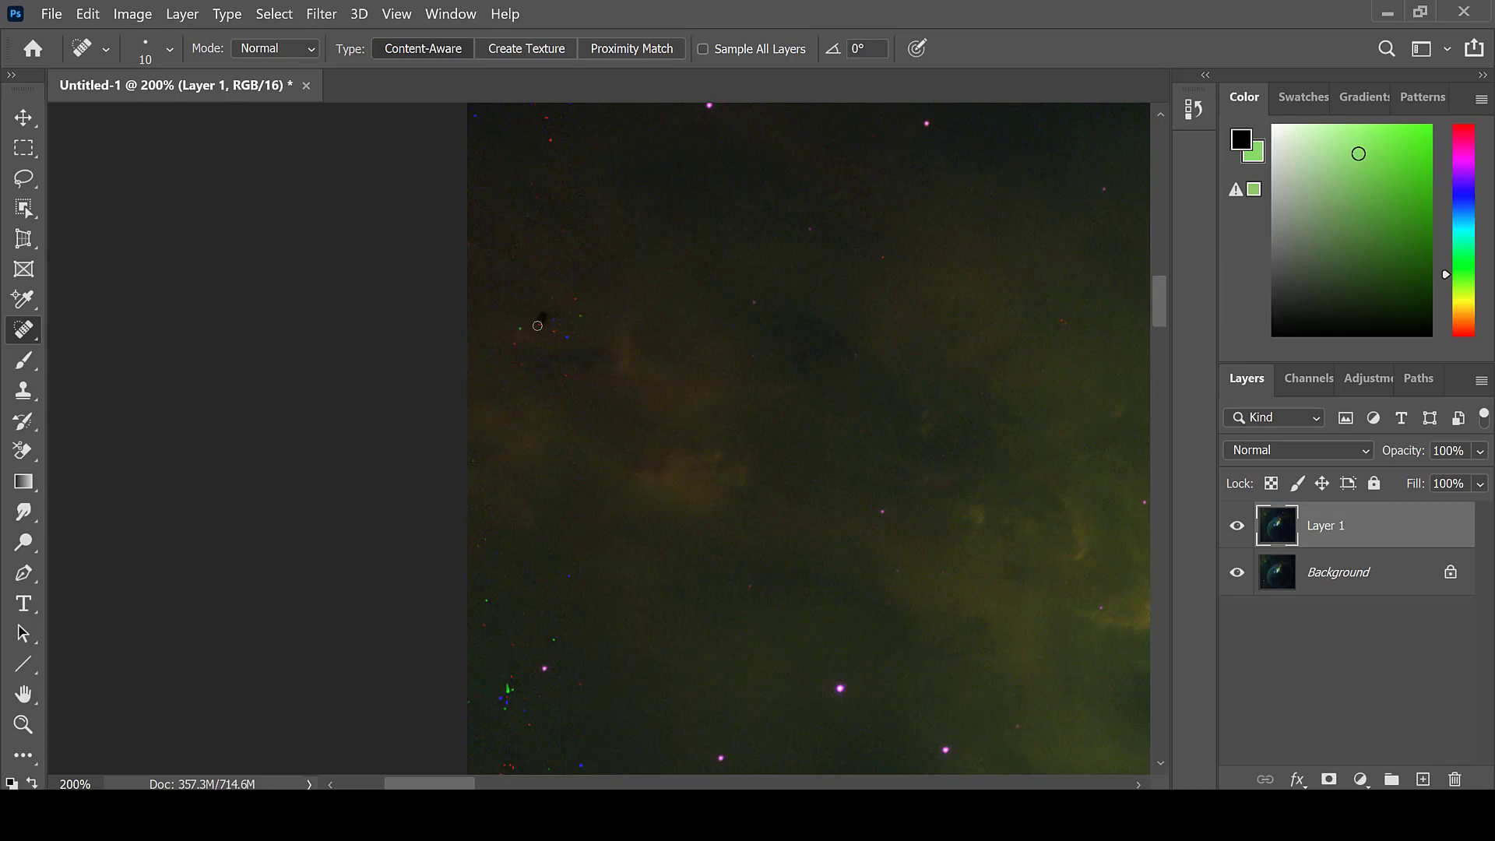
pyautogui.click(23, 724)
pyautogui.click(680, 52)
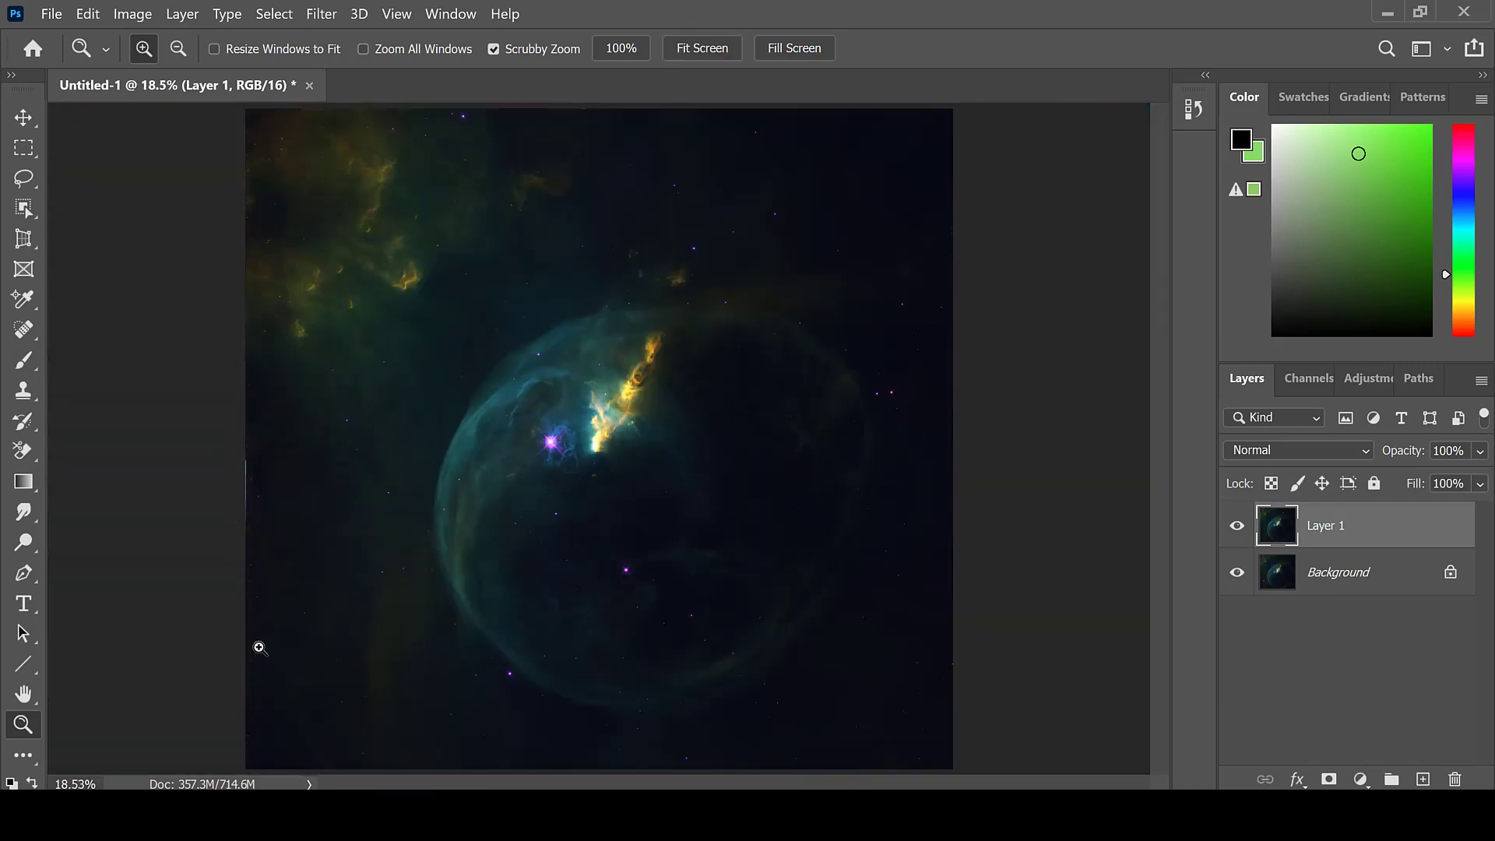
# Step: Zoom to 100% on the dark sky just above the bubble
pyautogui.click(746, 314)
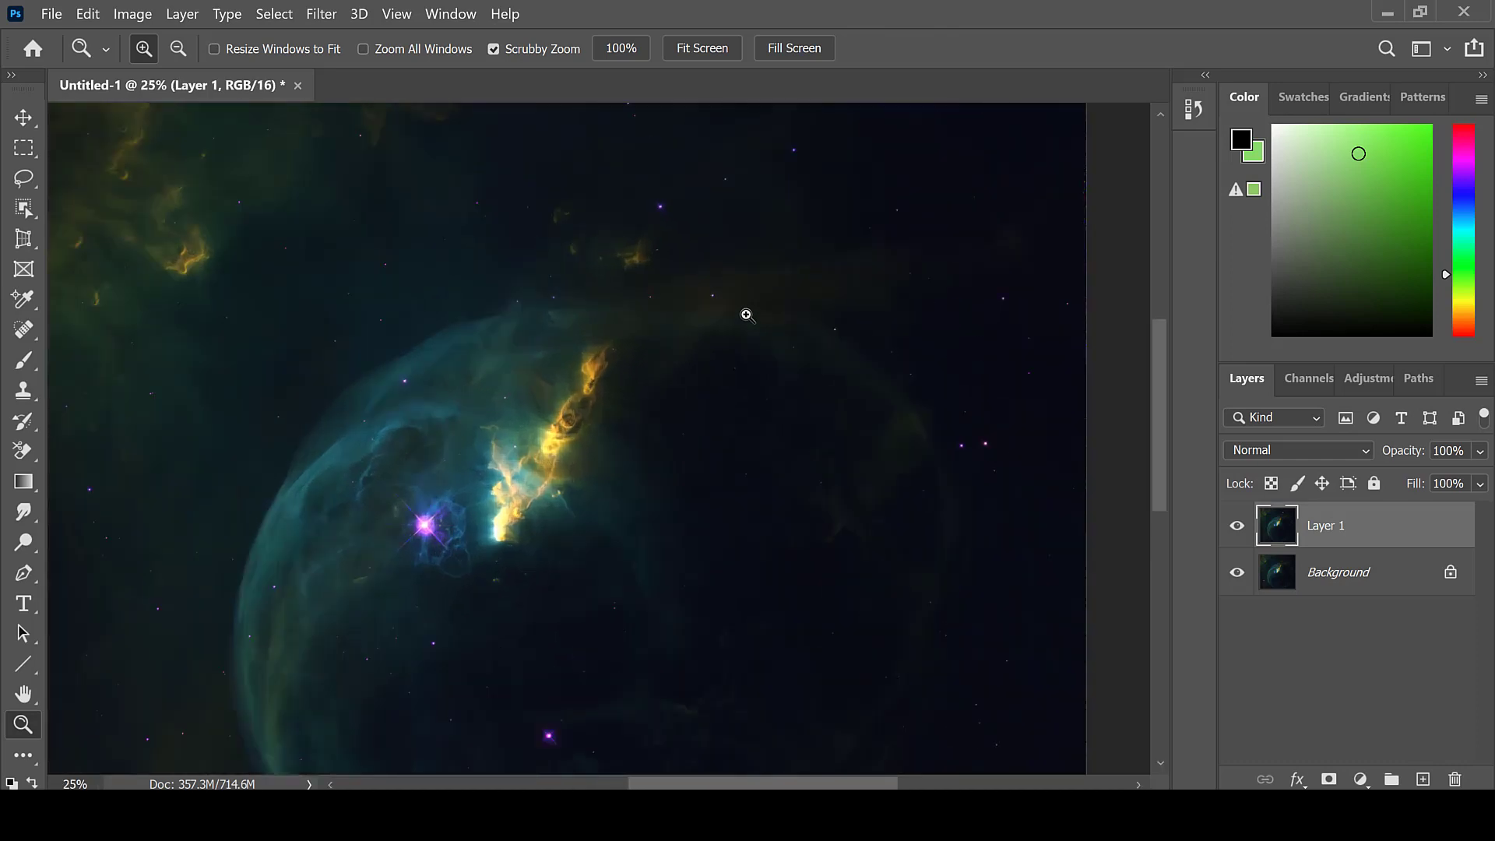
pyautogui.click(746, 314)
pyautogui.click(745, 314)
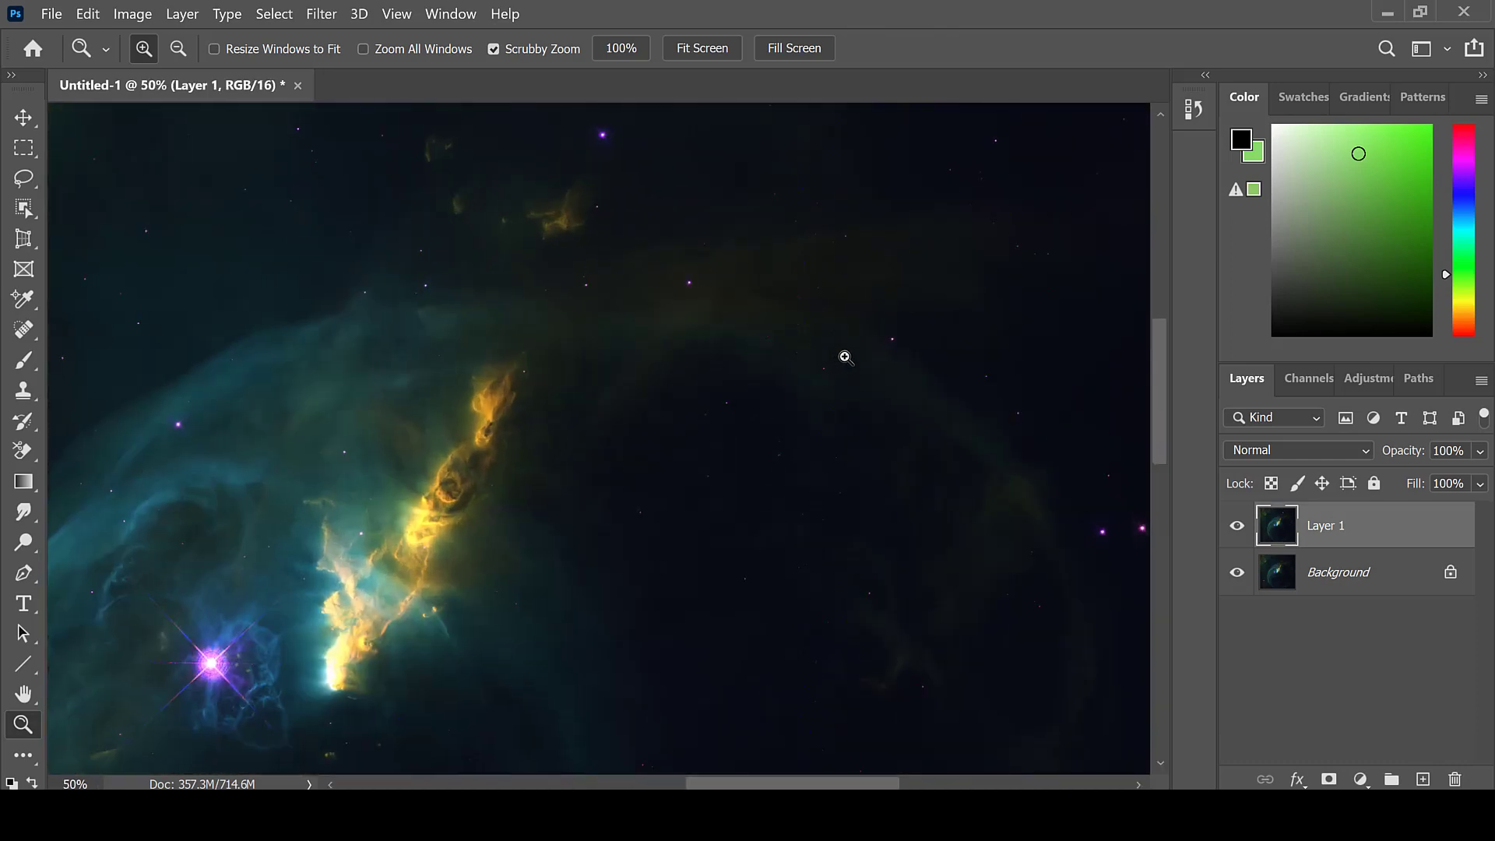
pyautogui.click(843, 354)
pyautogui.click(834, 337)
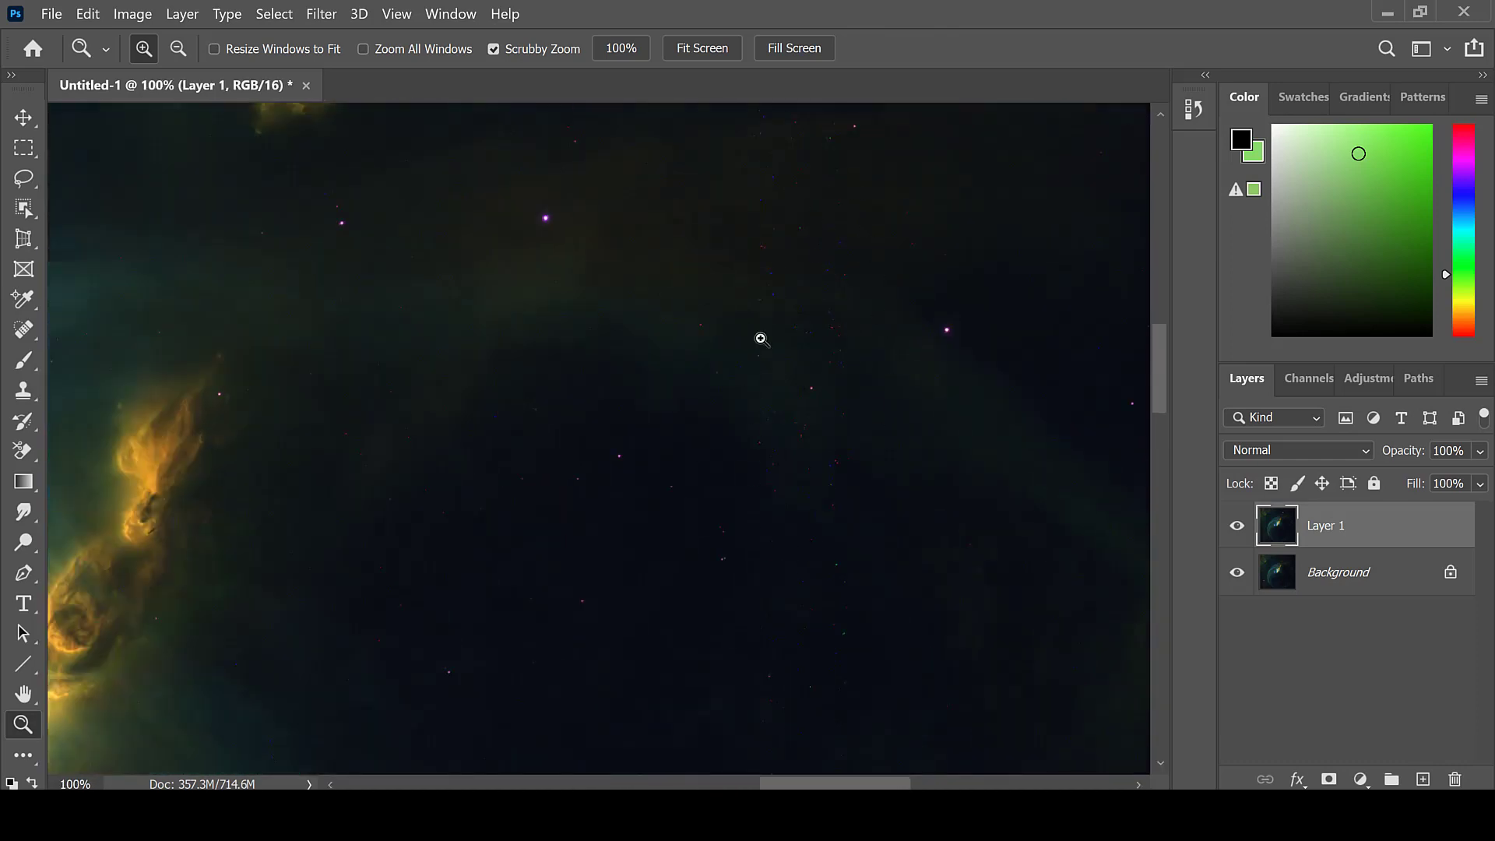
# Step: Pick the Spot Healing Brush again from the toolbar flyout, still at 10 px
pyautogui.moveTo(23, 299)
pyautogui.mouseDown()
pyautogui.moveTo(75, 304)
pyautogui.moveTo(24, 329)
pyautogui.moveTo(65, 332)
pyautogui.mouseUp()
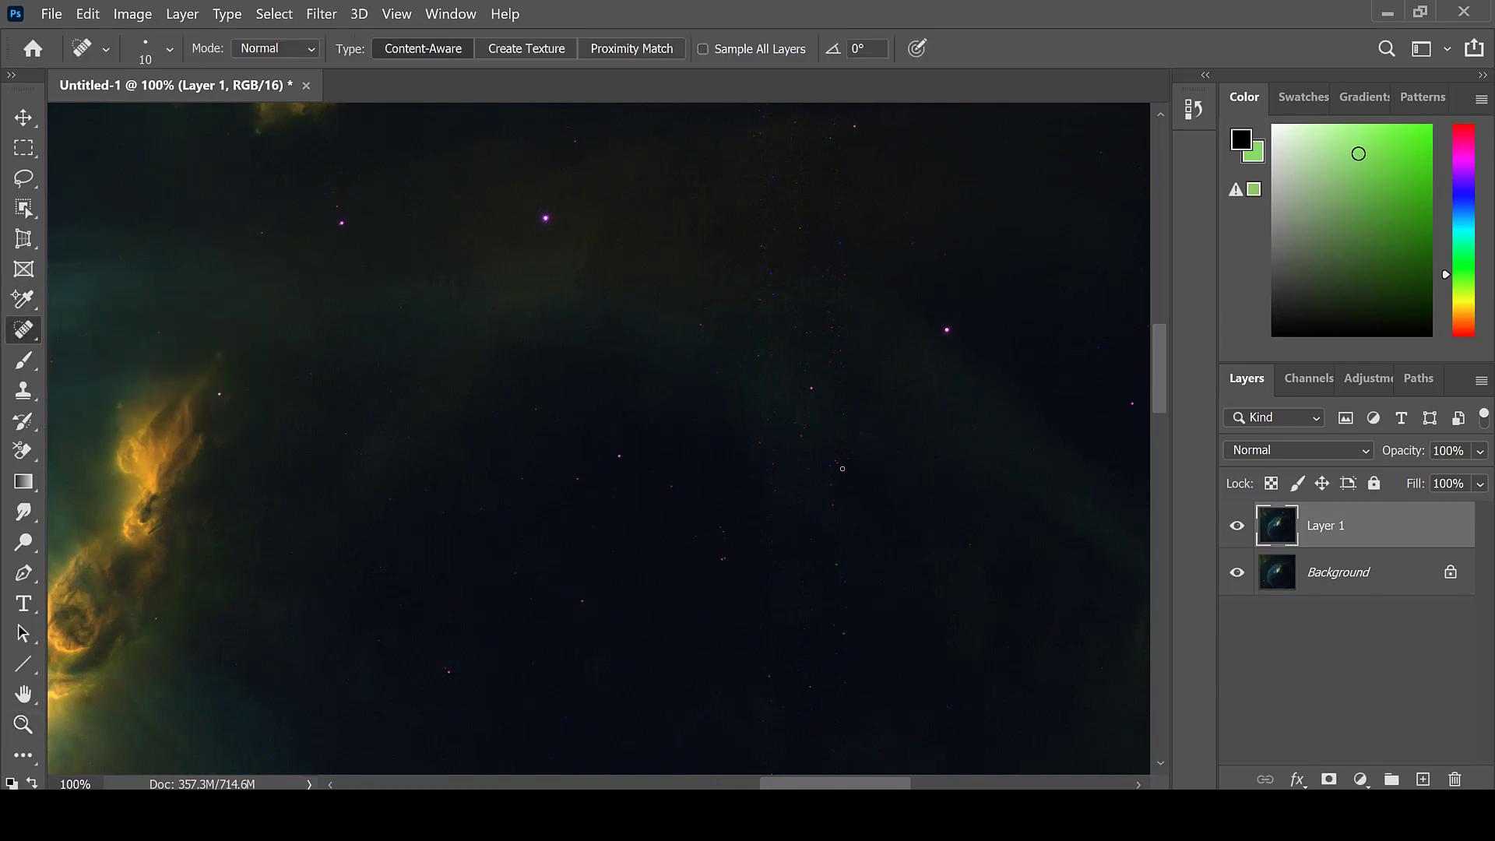